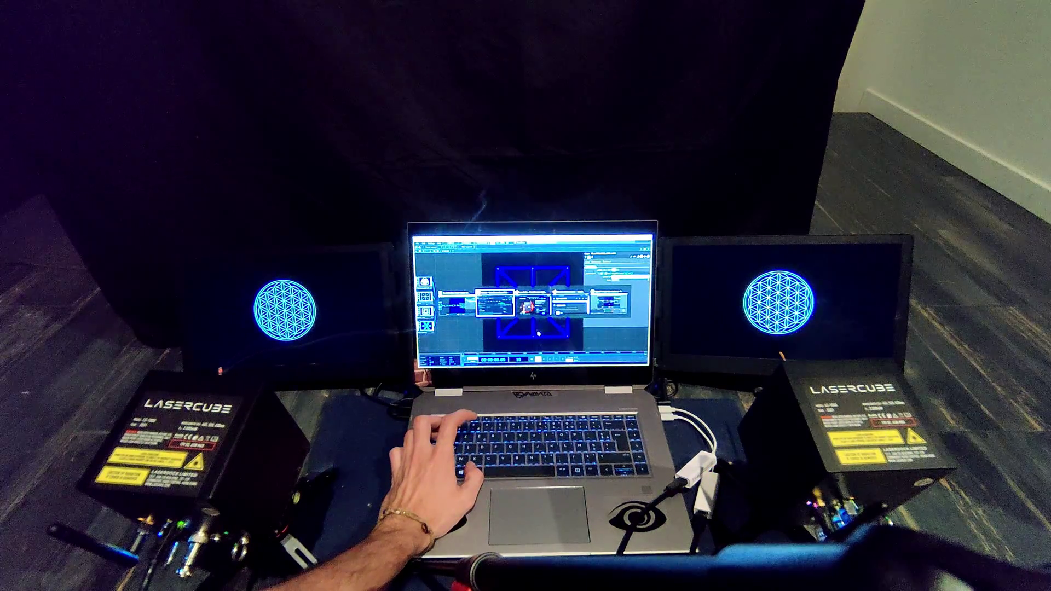
- Move the TouchDesigner download page and LaserCube website to the laptop screen and close both
key(alt+Tab)
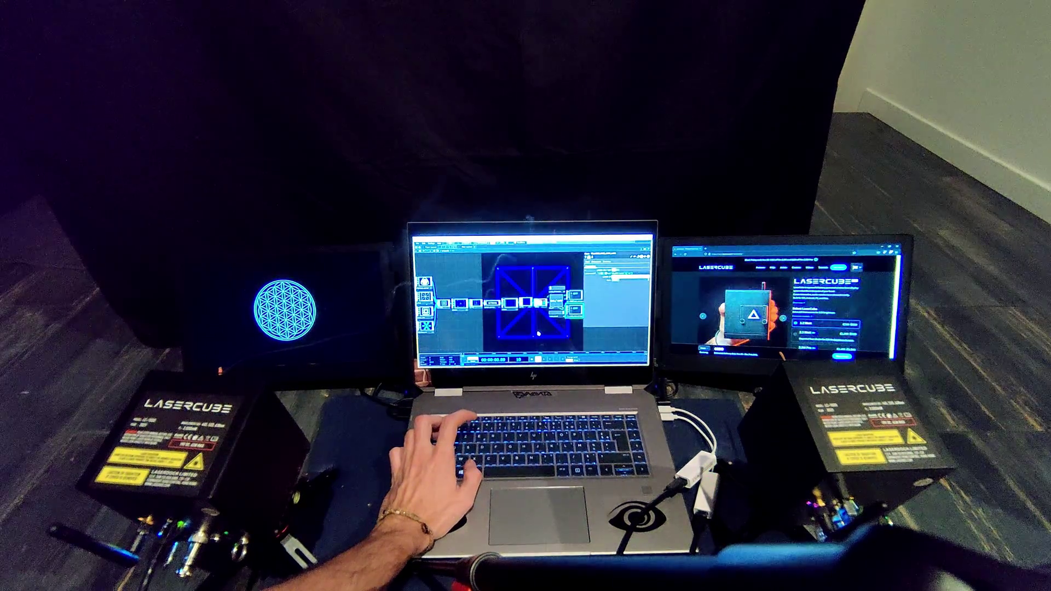
key(alt+Tab)
key(alt+Tab)
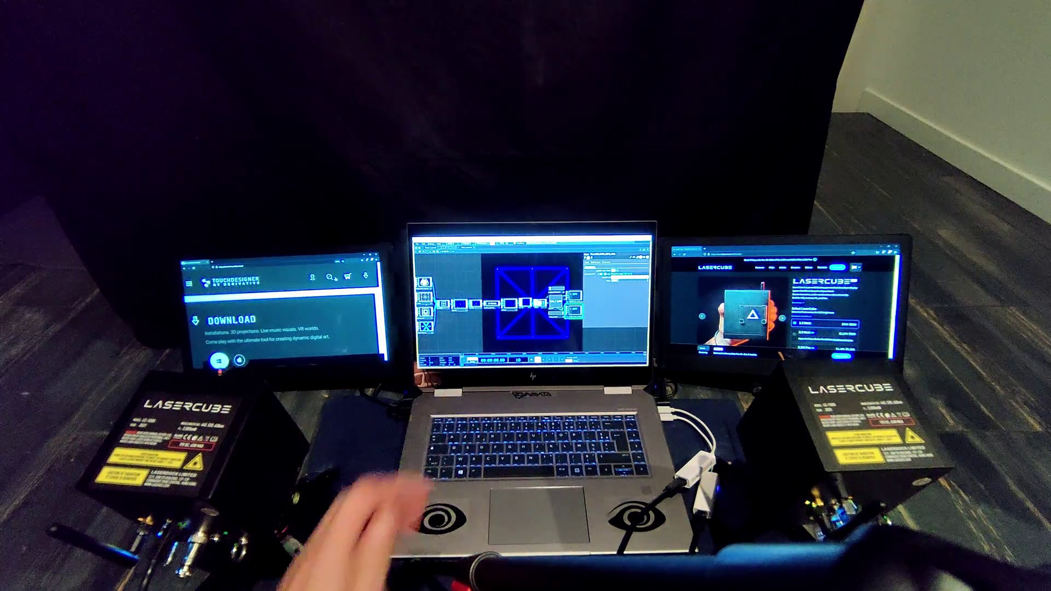
drag(307, 257, 508, 239)
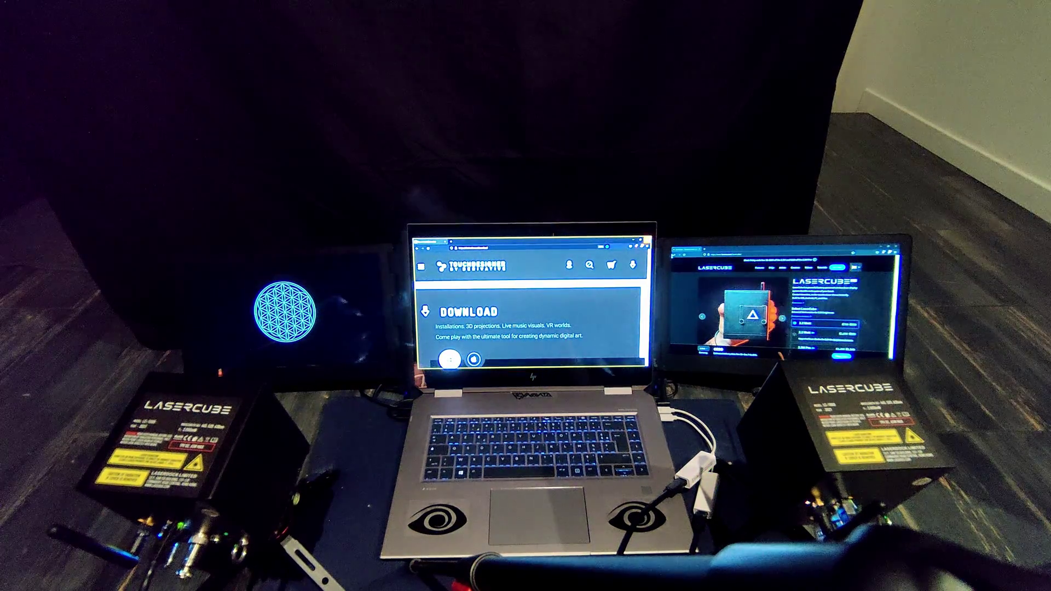
click(633, 239)
drag(712, 249, 572, 239)
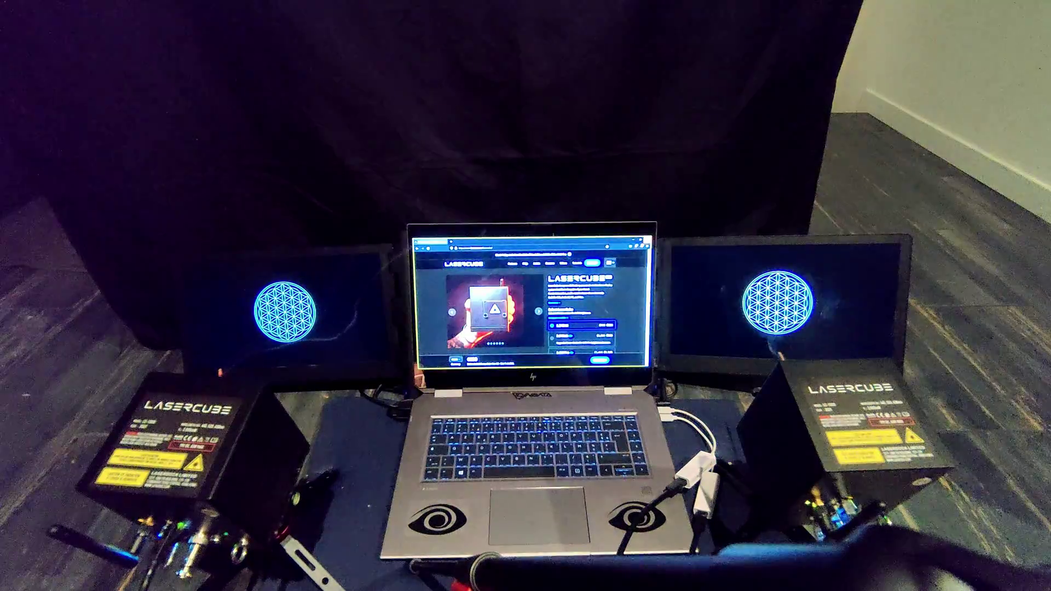
click(633, 240)
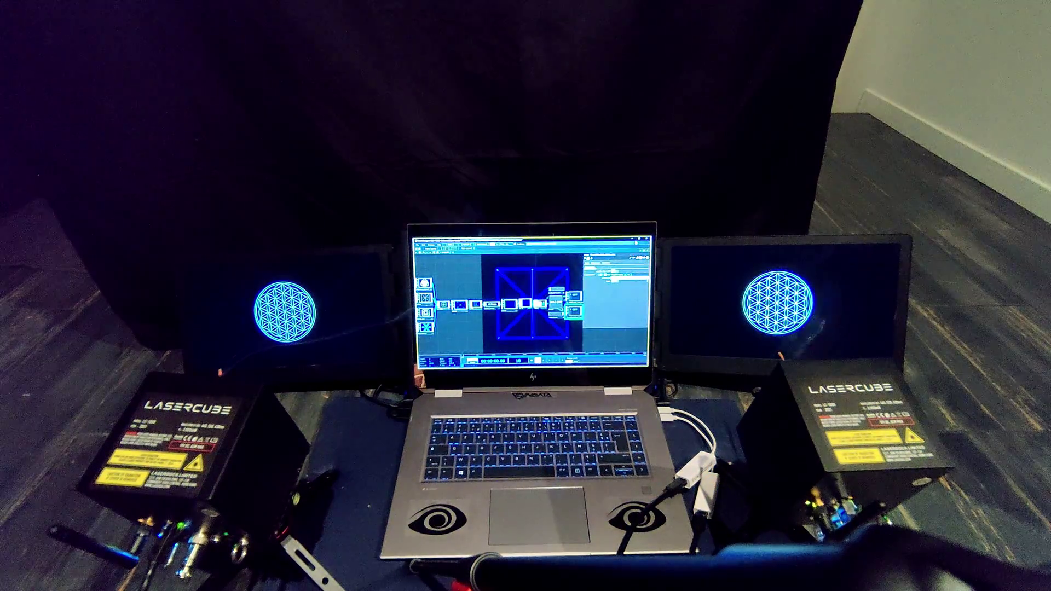
- Minimize OBS and bring the LaserCubeTD GitHub repository in Firefox to the front
key(alt+Tab)
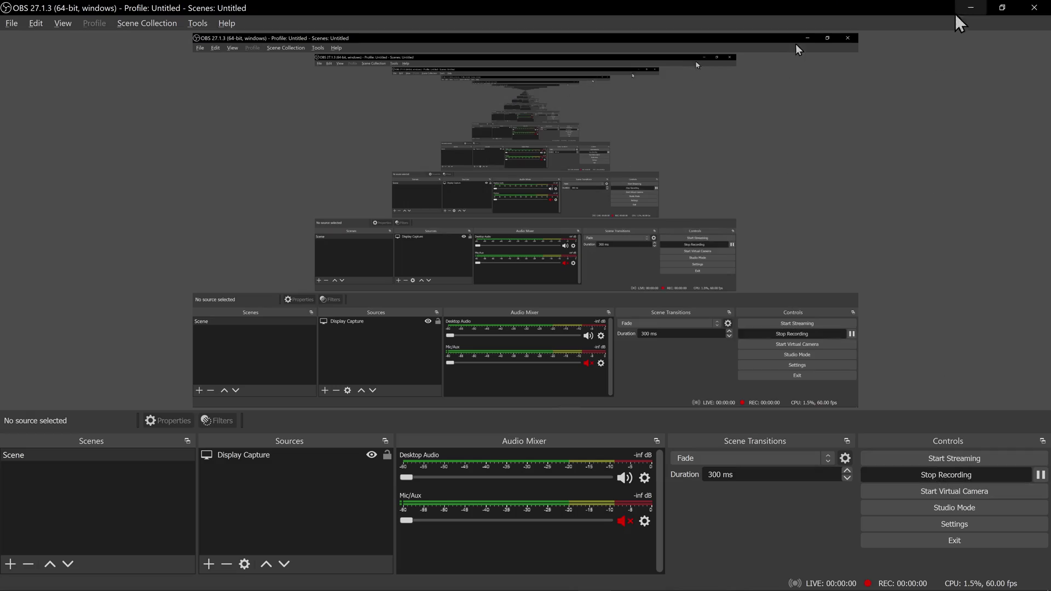
click(965, 13)
click(631, 576)
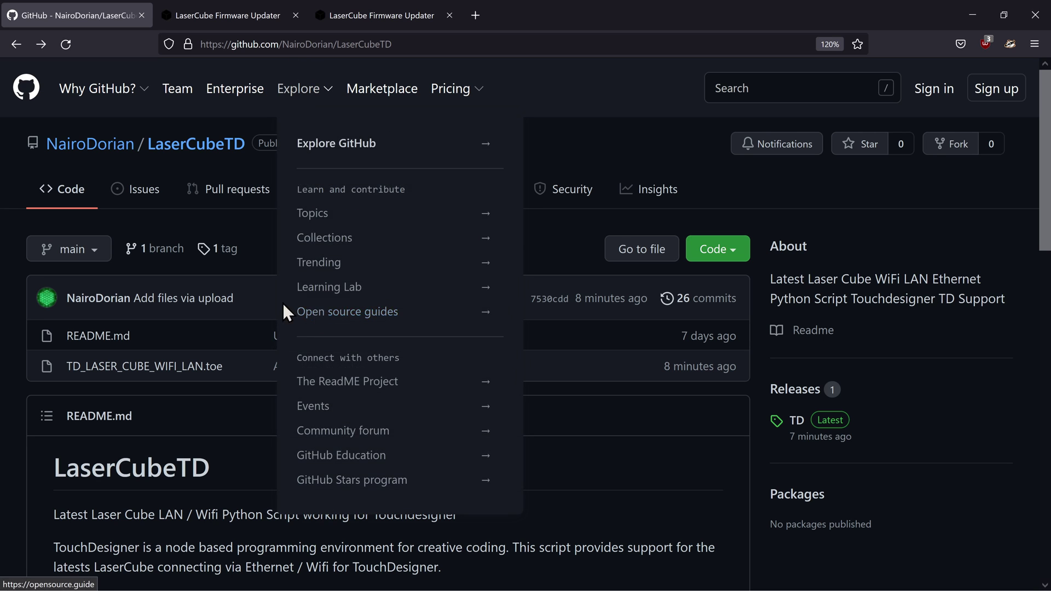
- Download the latest TD_LASER_CUBE_WIFI_LAN.toe release from the Prerequisites link and open it in TouchDesigner
scroll(295, 279, down, 3)
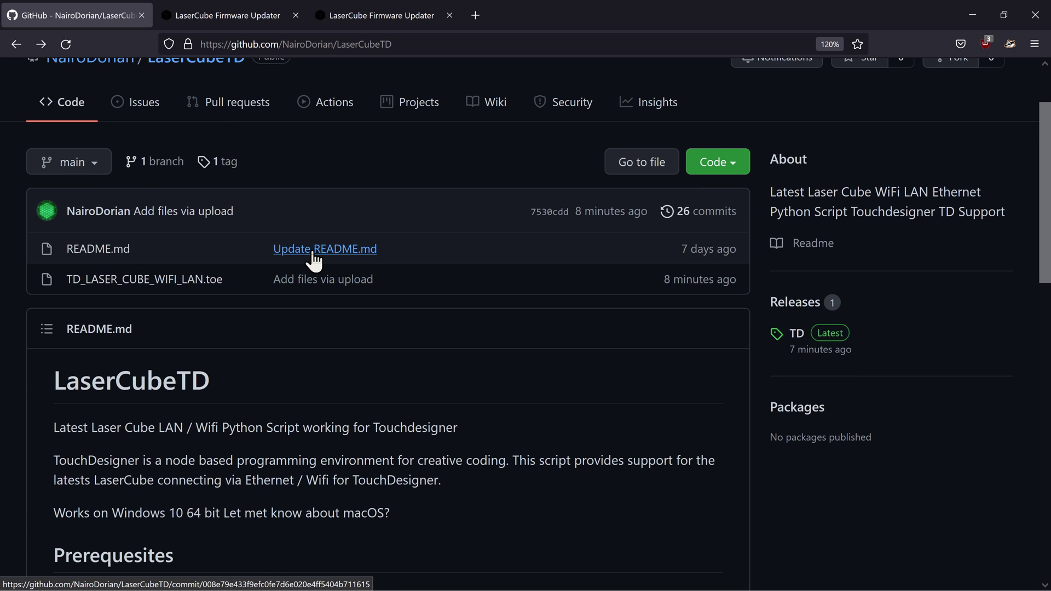
scroll(316, 214, down, 9)
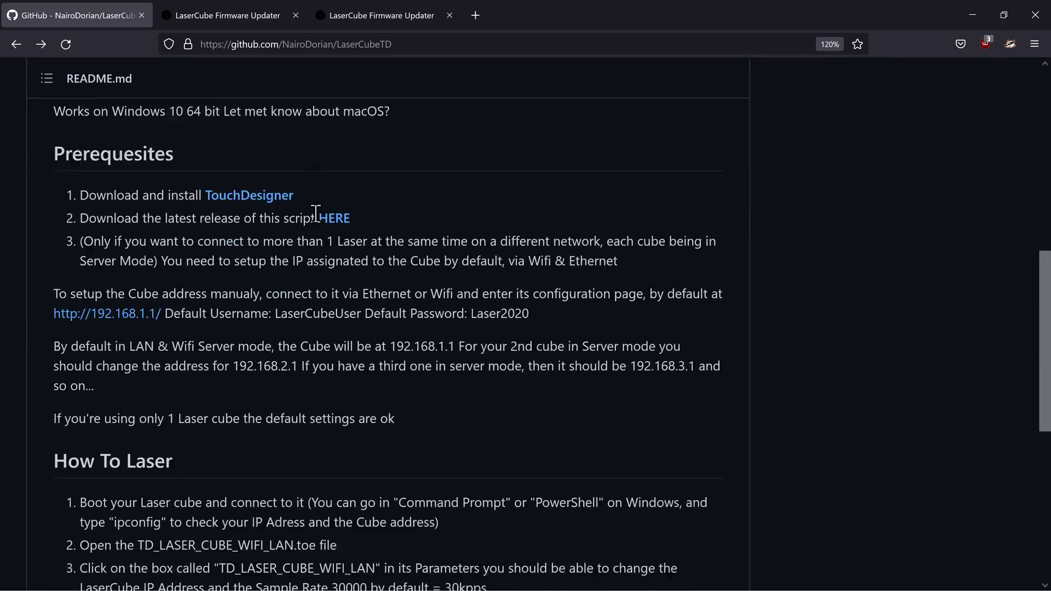
scroll(317, 215, up, 2)
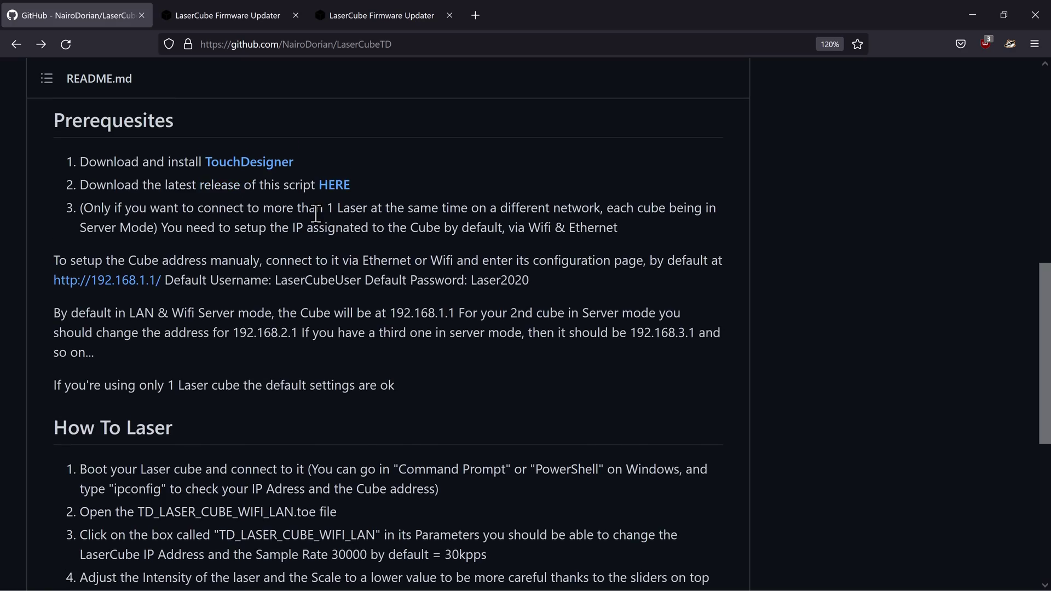
scroll(316, 214, down, 5)
scroll(316, 215, up, 5)
scroll(316, 215, up, 3)
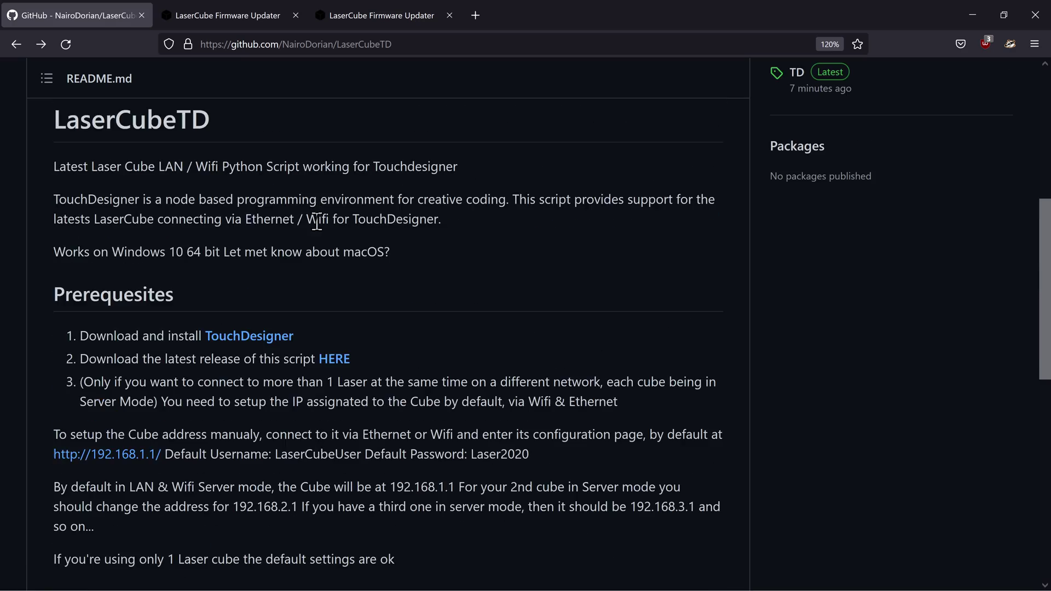
click(331, 366)
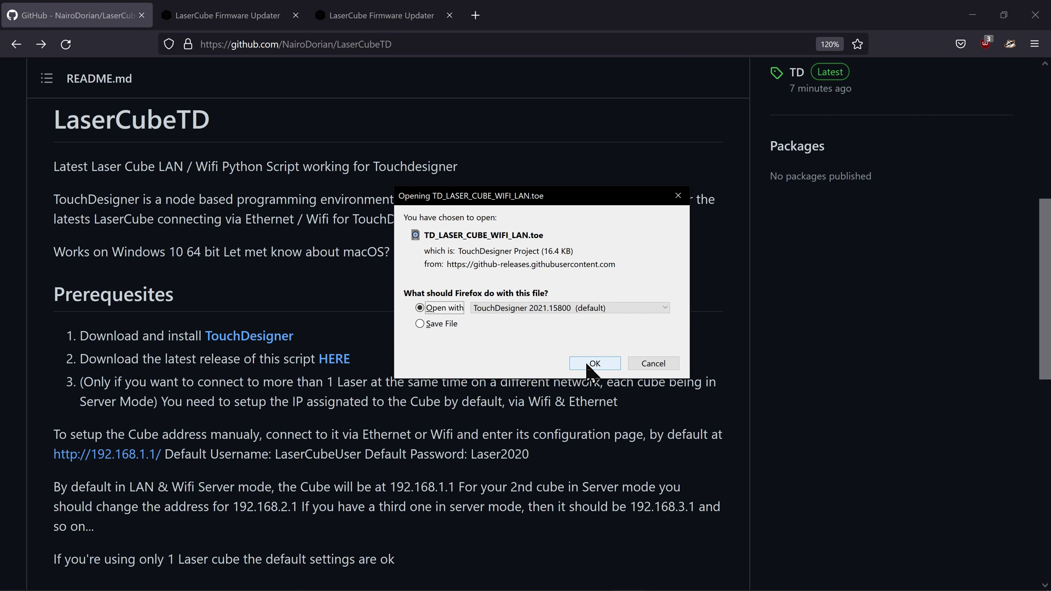
click(586, 364)
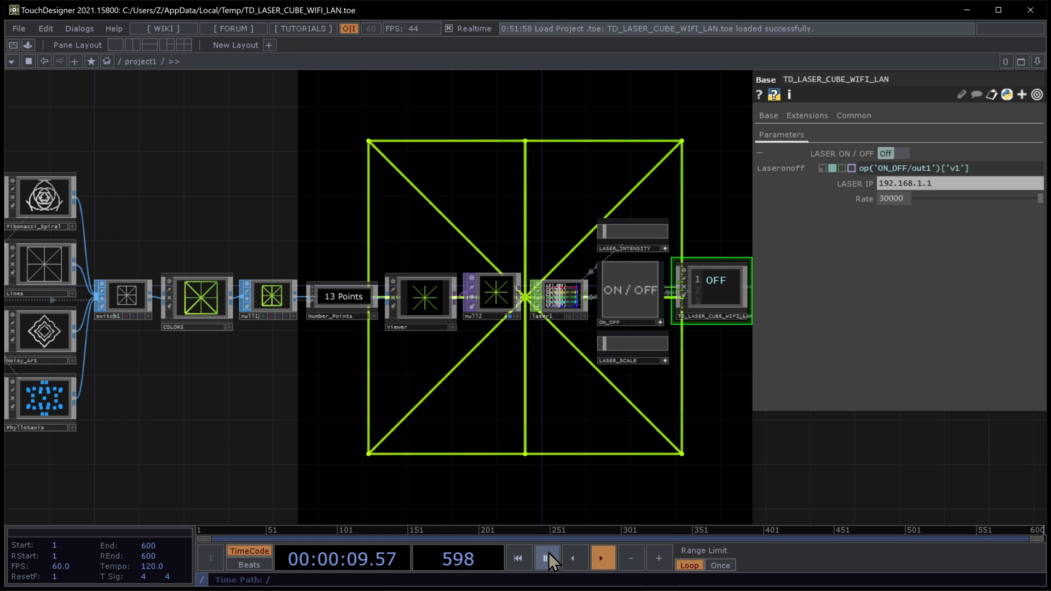
- Pause the loaded project's timeline and return to the LaserCubeTD README in Firefox
click(546, 558)
key(alt+Tab)
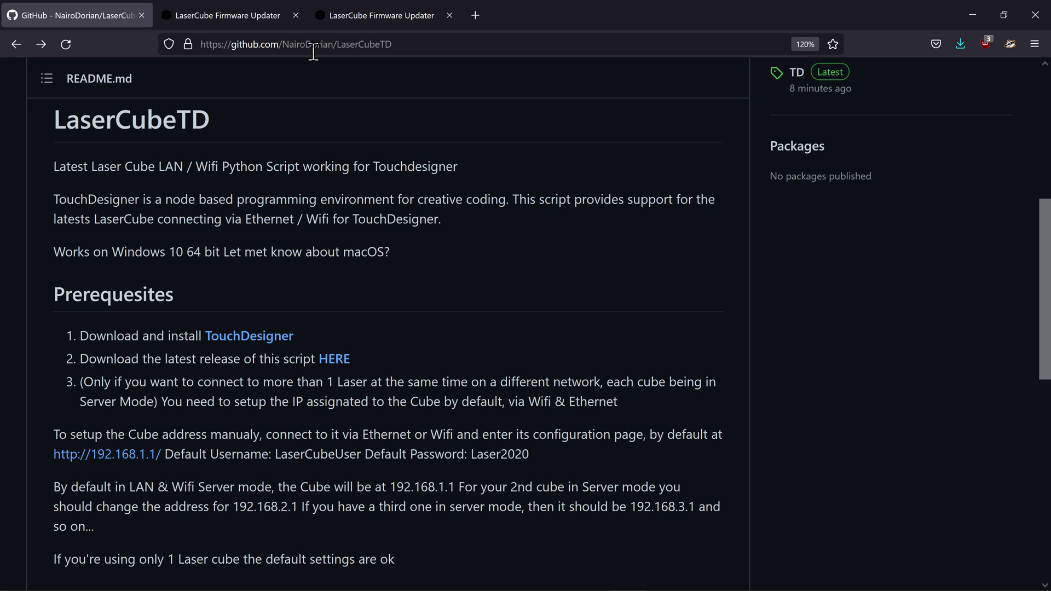
- Check the second cube's LAN IP address, 192.168.2.1, on the LaserCube admin page
click(255, 22)
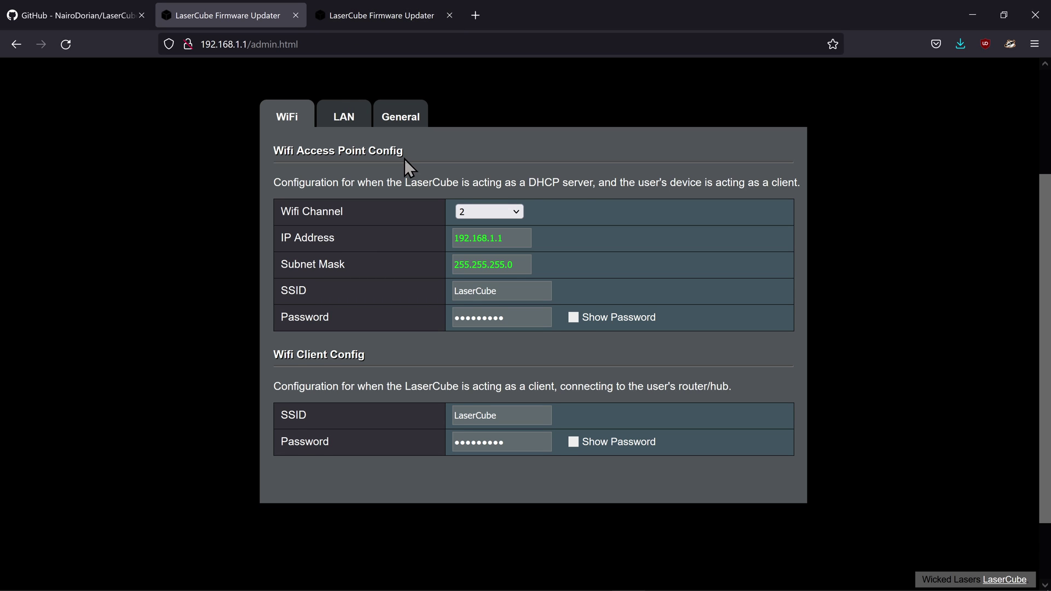
scroll(405, 161, up, 2)
scroll(407, 168, up, 2)
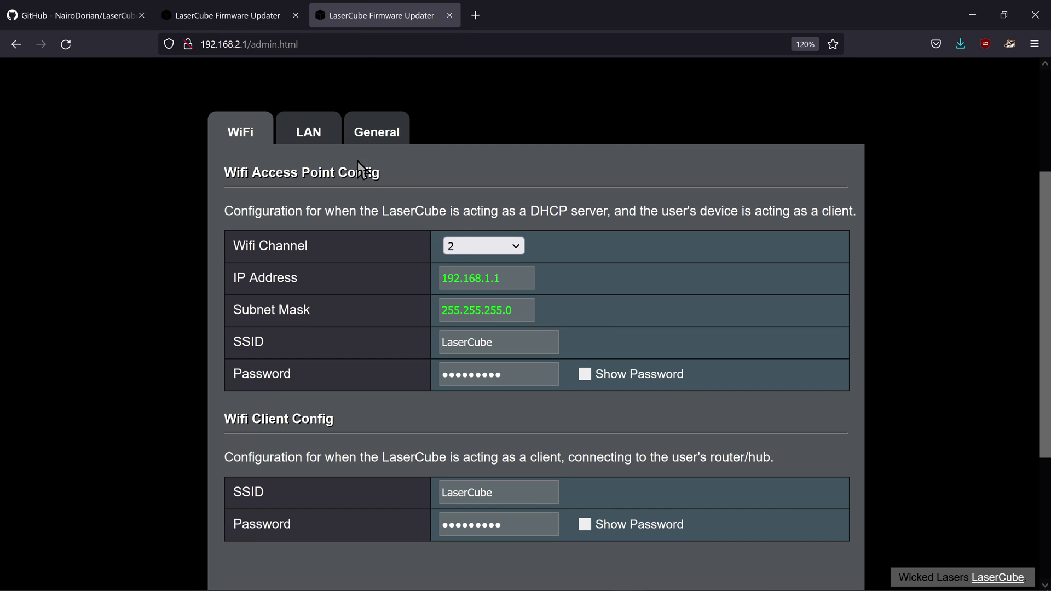
click(329, 145)
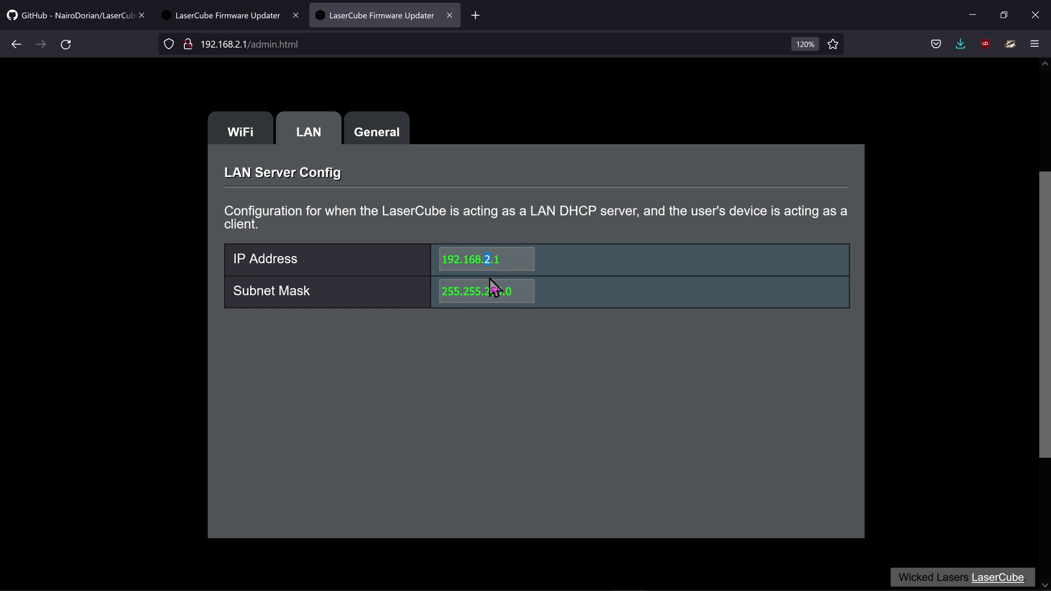
double_click(485, 259)
click(483, 260)
double_click(497, 258)
double_click(487, 260)
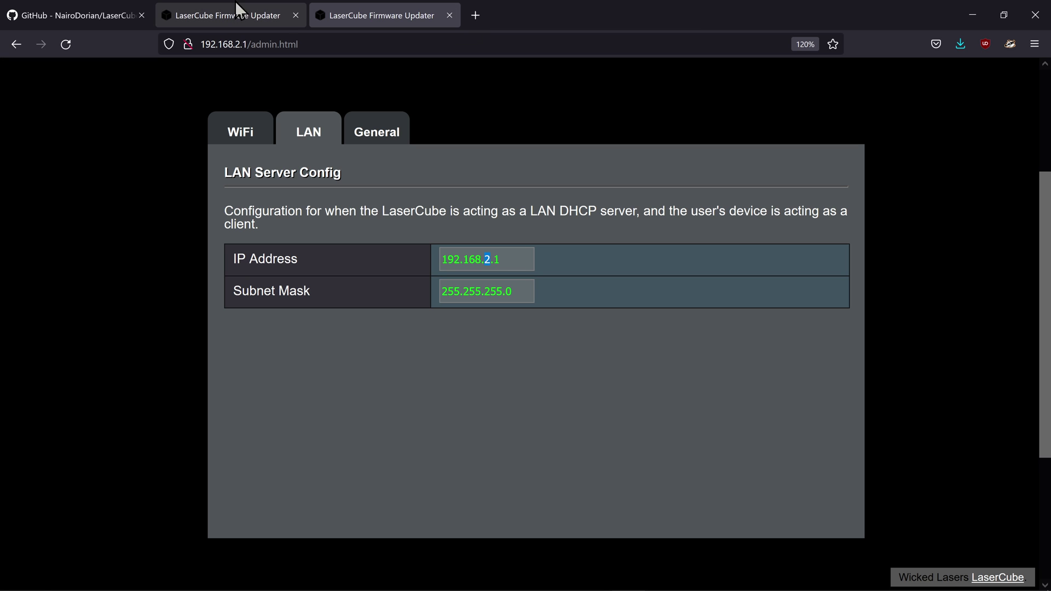
- Close both LaserCube admin tabs and the browser
click(293, 14)
click(293, 15)
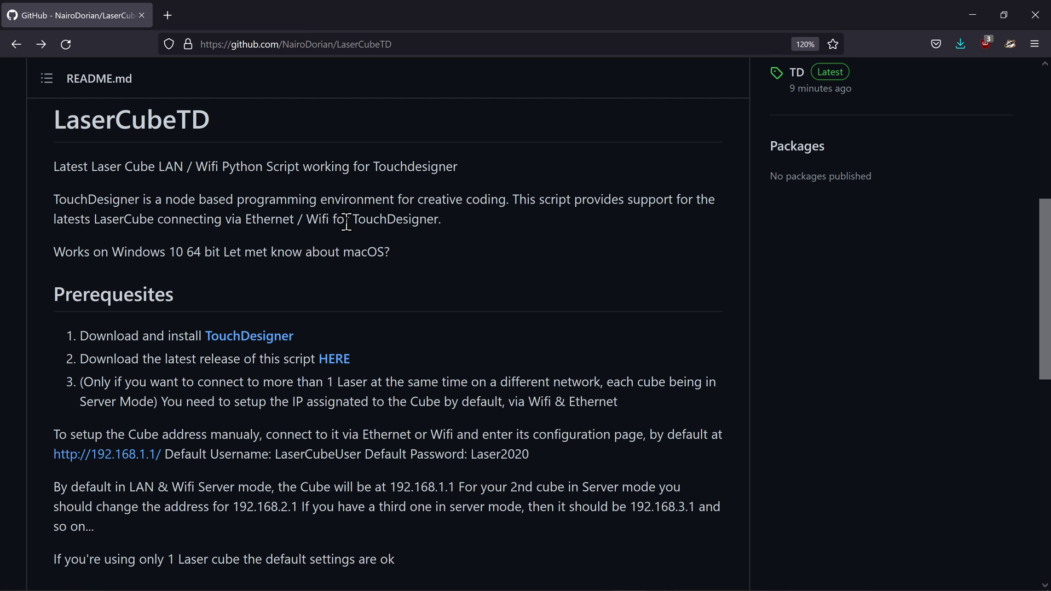
click(1035, 15)
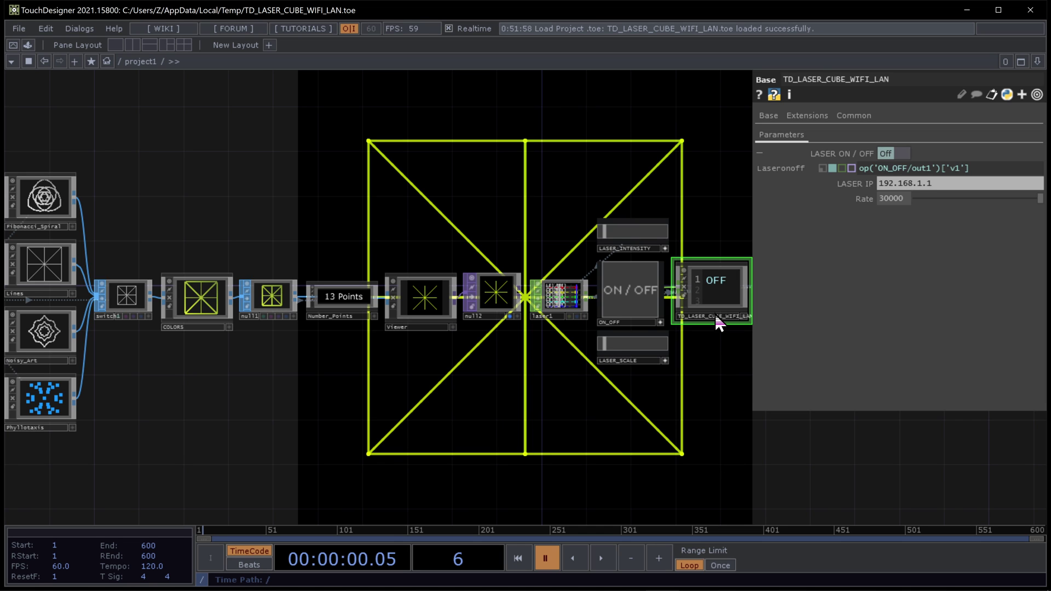
- Play the timeline so the patterns animate, zoomed in on the ON_OFF and TD_LASER_CUBE_WIFI_LAN nodes
click(611, 551)
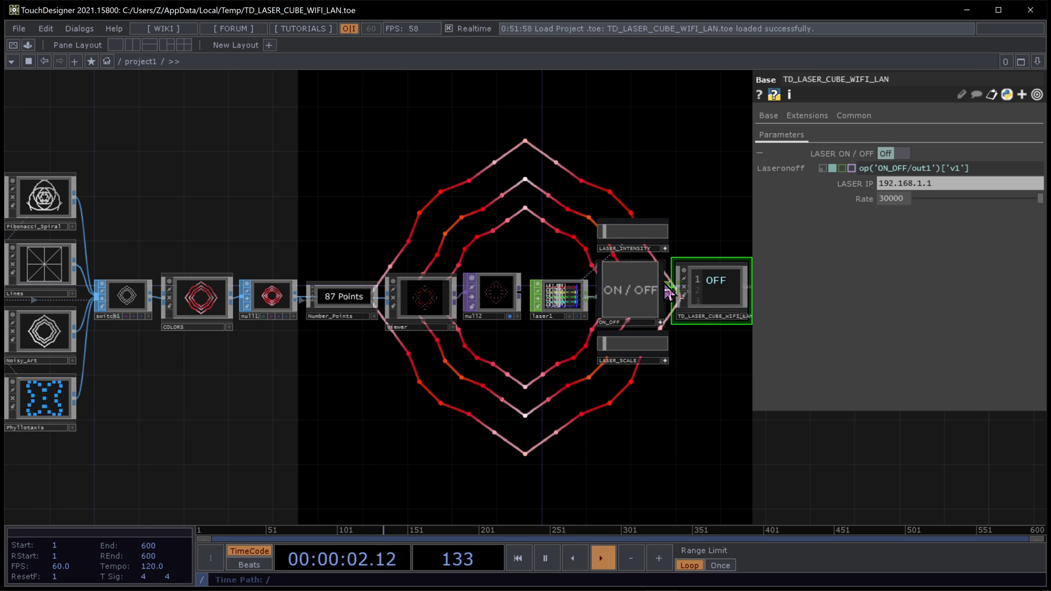
scroll(710, 290, up, 5)
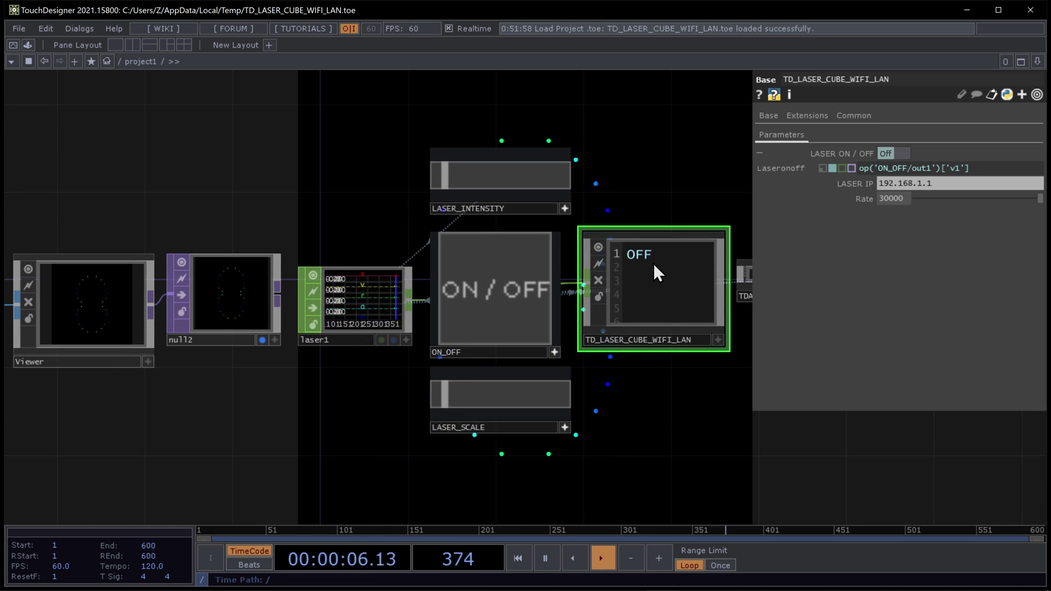
scroll(646, 266, up, 2)
scroll(584, 264, down, 2)
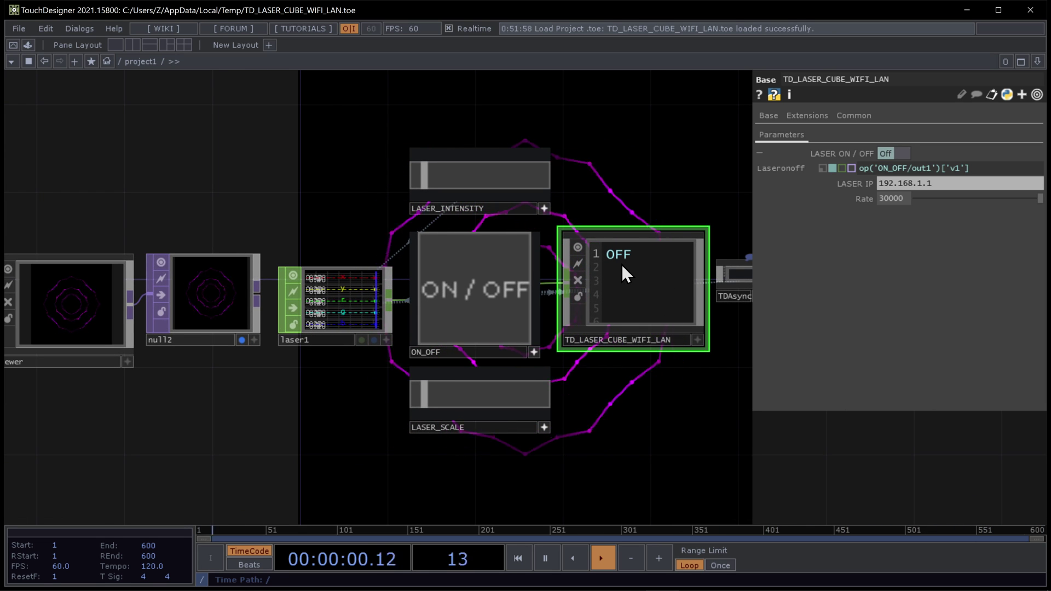
- Test the TD_LASER_CUBE_WIFI_LAN laser at IP 192.168.1.1, switch it off, and move the node up
click(487, 258)
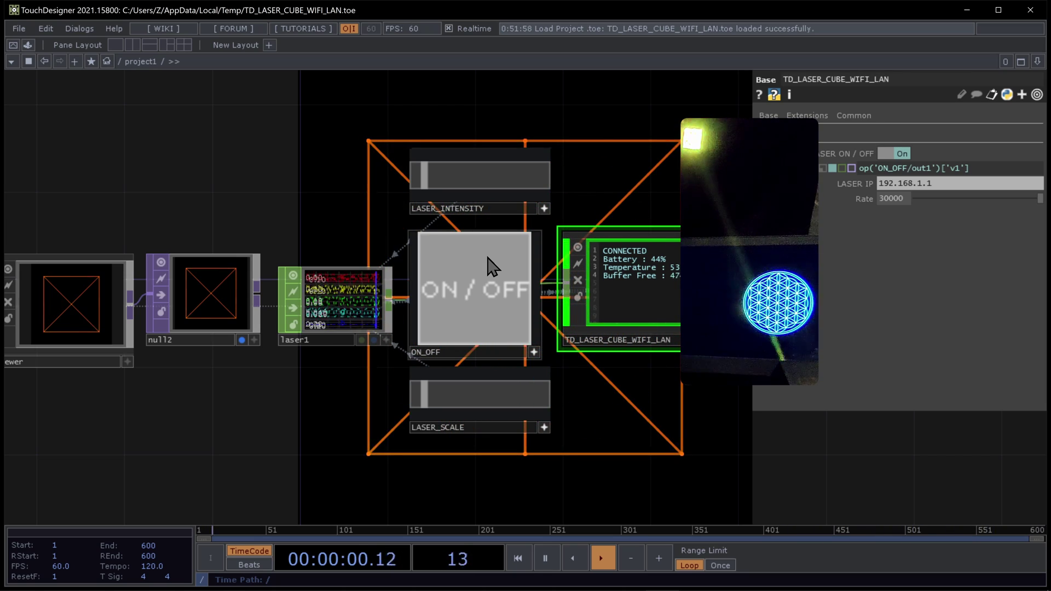
scroll(652, 262, up, 2)
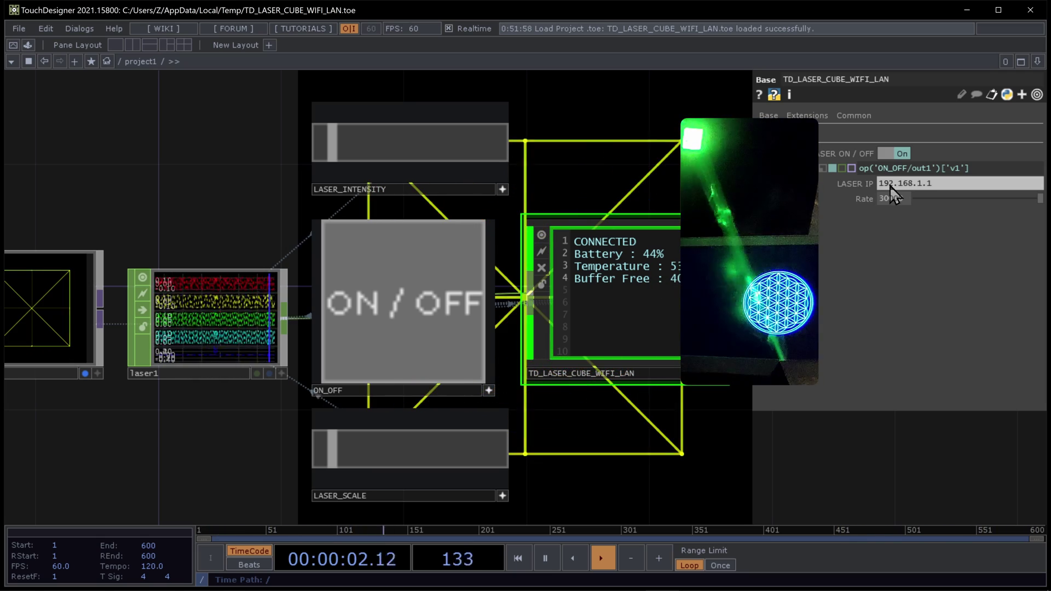
click(805, 155)
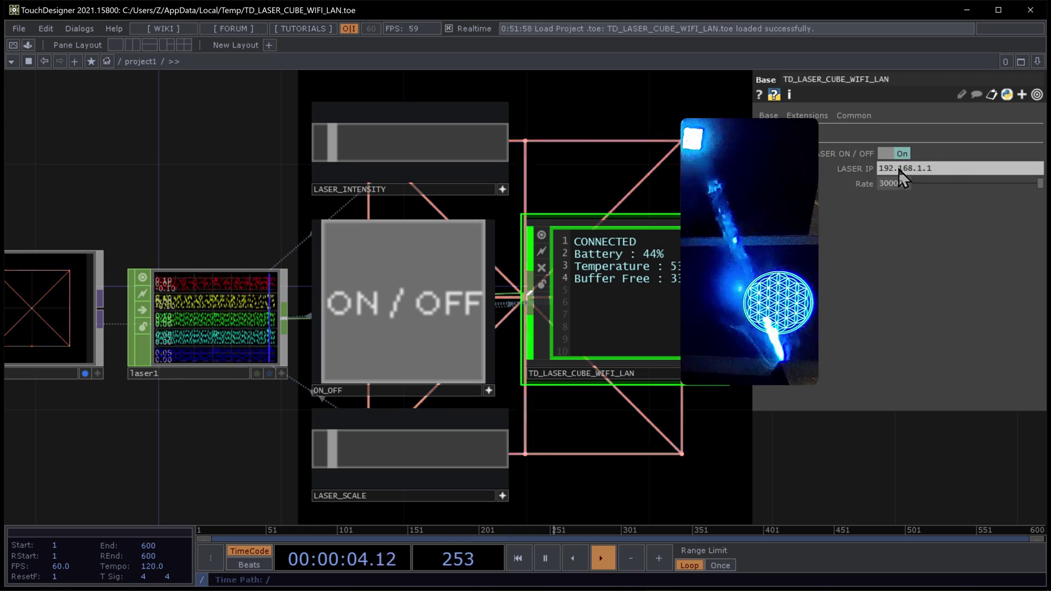
drag(954, 172, 845, 164)
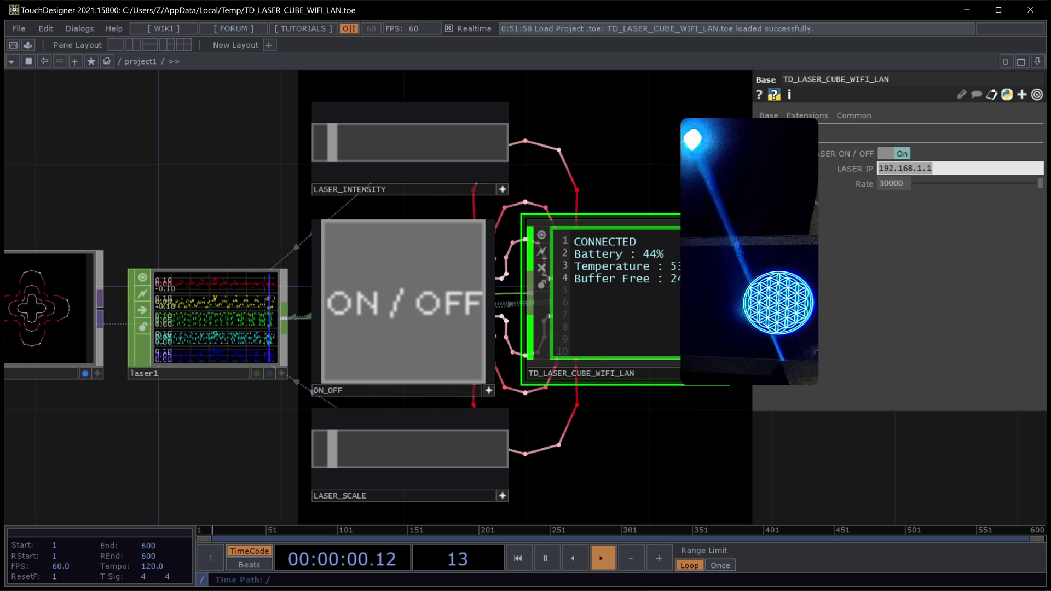
click(407, 278)
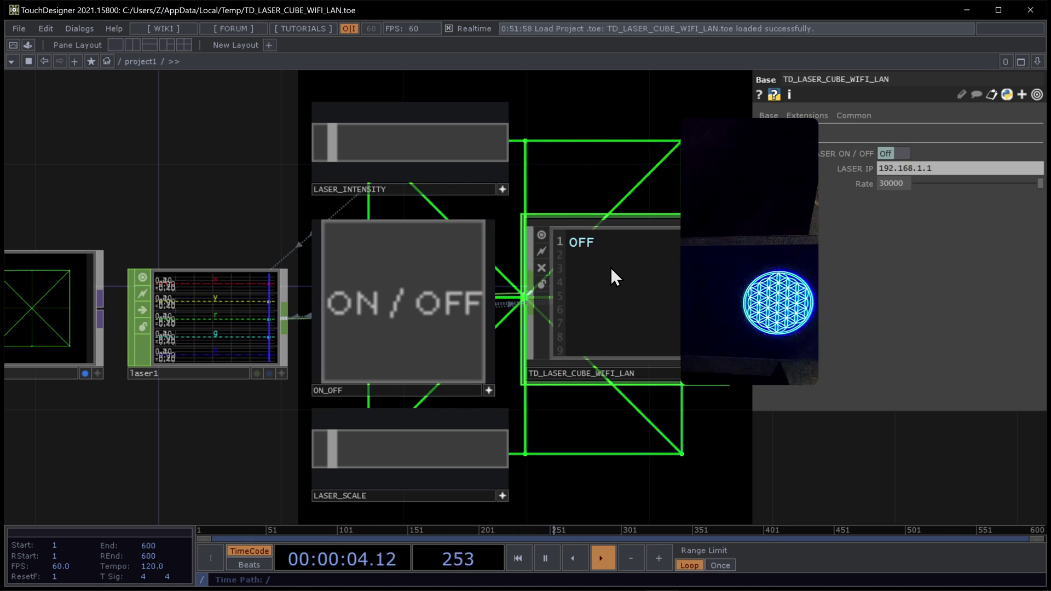
drag(609, 260, 616, 203)
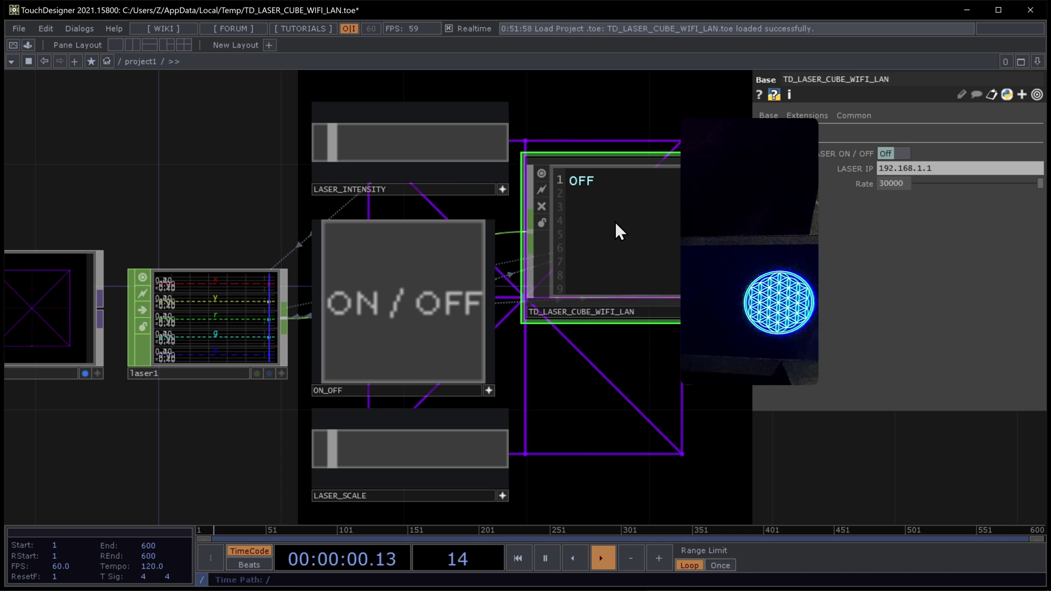
- Paste a copy TD_LASER_CUBE_WIFI_LAN1, set its LASER IP to 192.168.2.1, and switch both lasers on
key(ctrl+v)
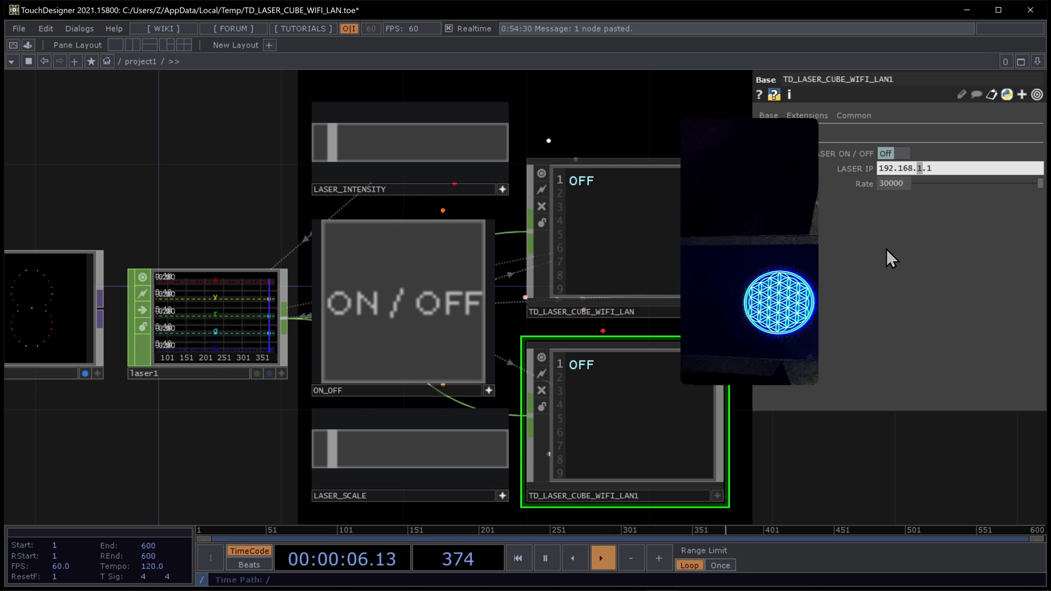
text(2)
key(Return)
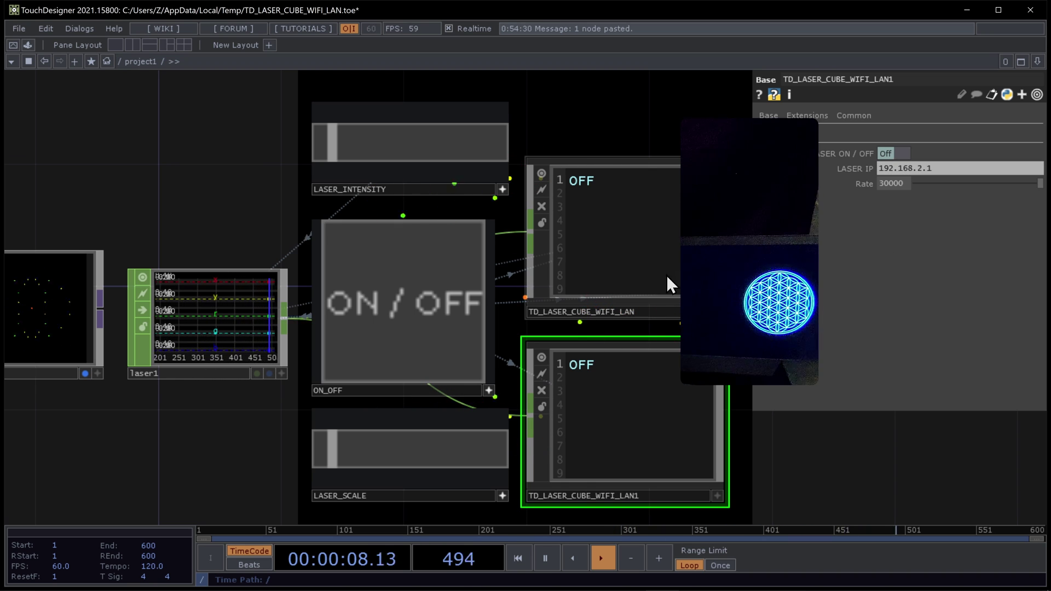
click(665, 271)
click(665, 373)
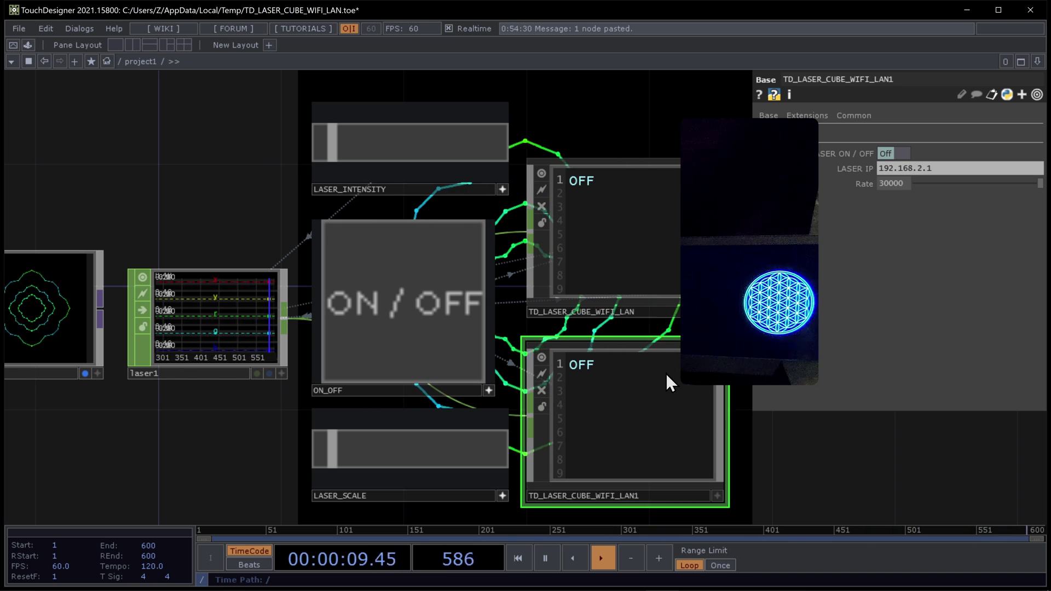
click(484, 286)
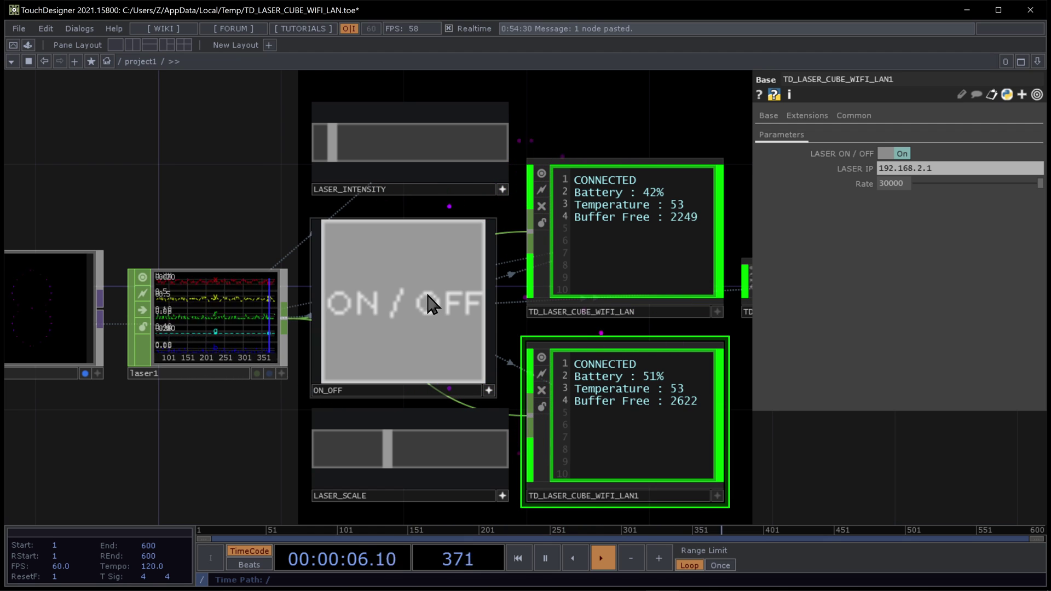
- Make laser1's graph viewer active and interactive
scroll(181, 332, up, 5)
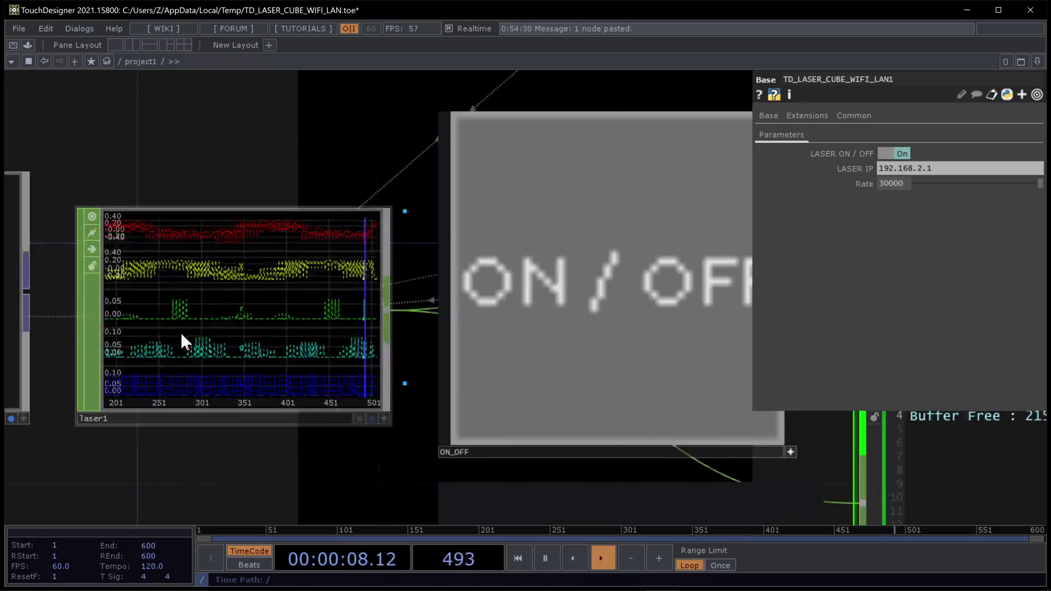
scroll(289, 345, down, 3)
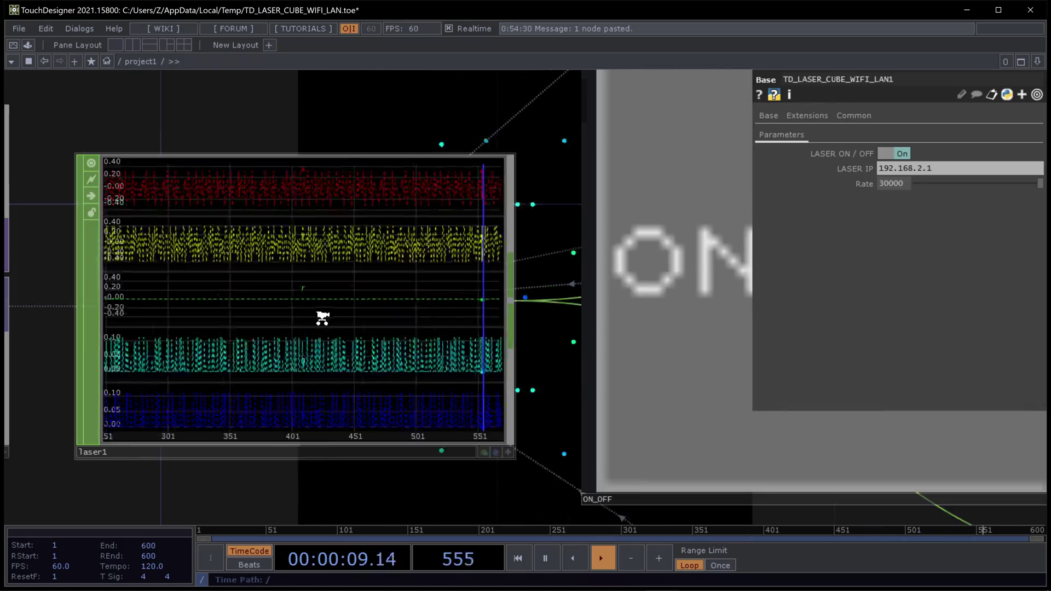
click(346, 325)
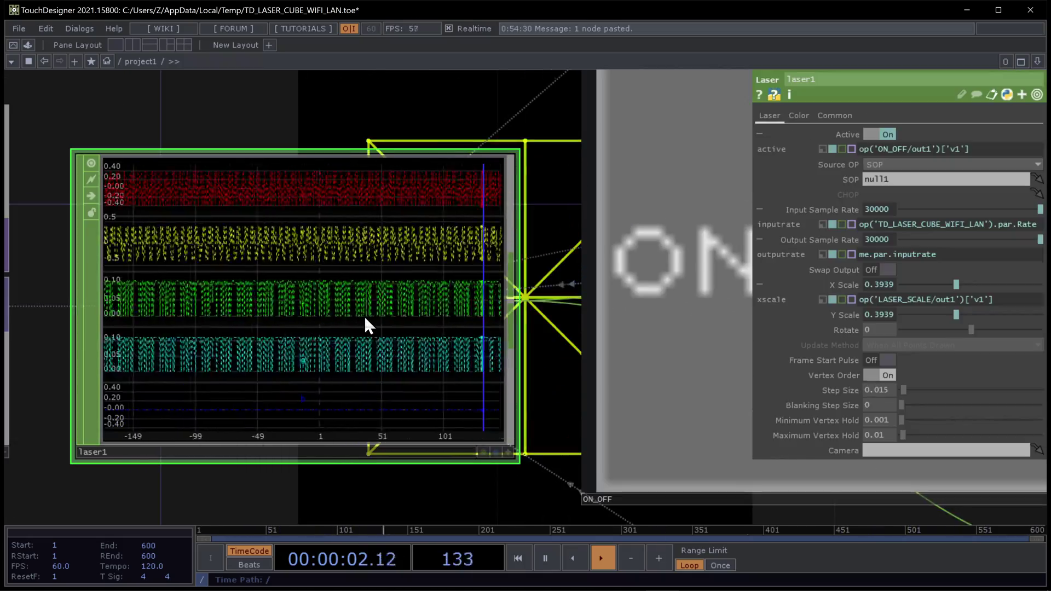
right_click(365, 317)
click(326, 330)
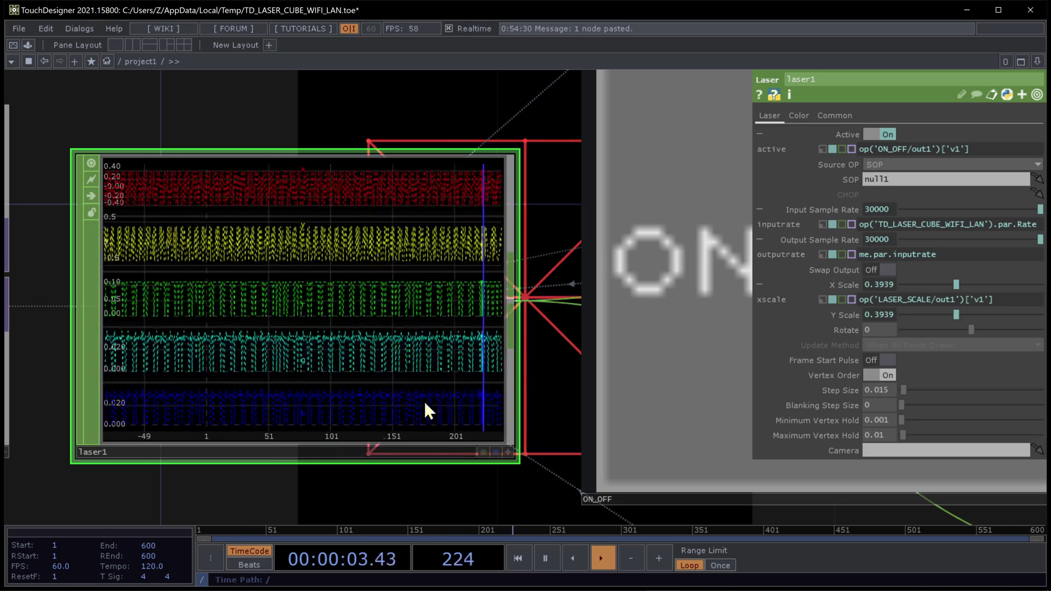
click(509, 453)
- Enable Horizontal Adapt and turn off Time Scroll on laser1's graph, fitting its x, y, r, g, b channels
right_click(429, 240)
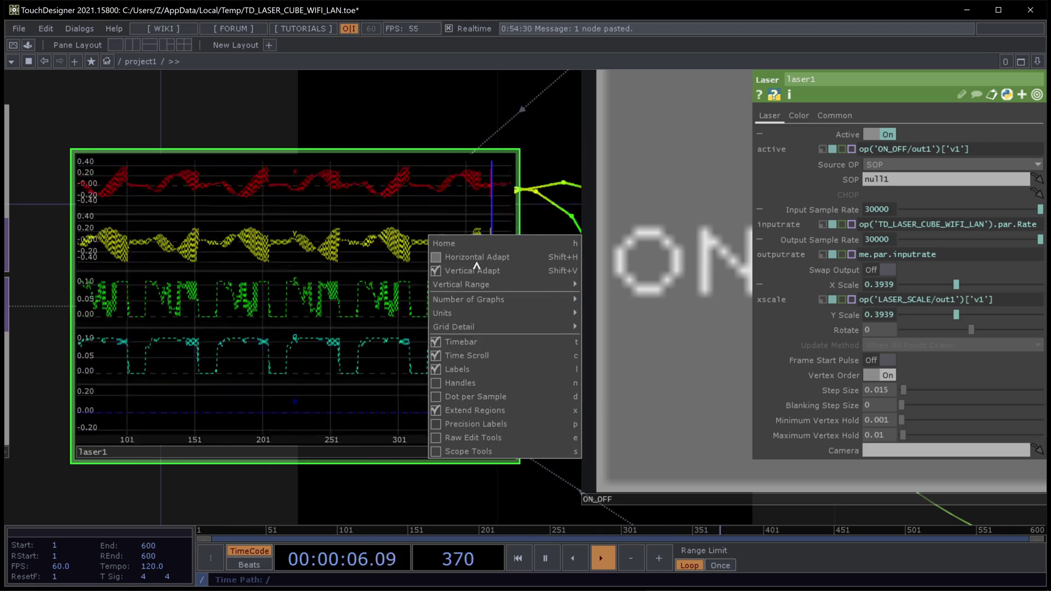
click(449, 256)
right_click(454, 195)
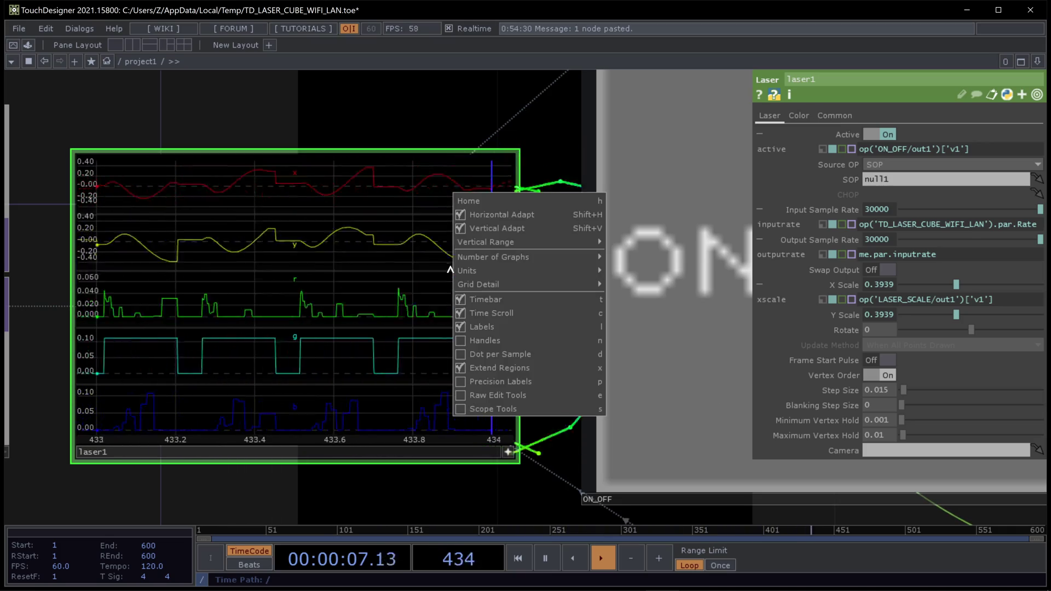
click(502, 319)
right_click(484, 315)
click(504, 353)
scroll(408, 344, down, 5)
scroll(407, 344, down, 2)
scroll(408, 318, down, 4)
scroll(408, 317, down, 2)
scroll(422, 347, up, 3)
scroll(339, 271, down, 3)
scroll(494, 287, up, 3)
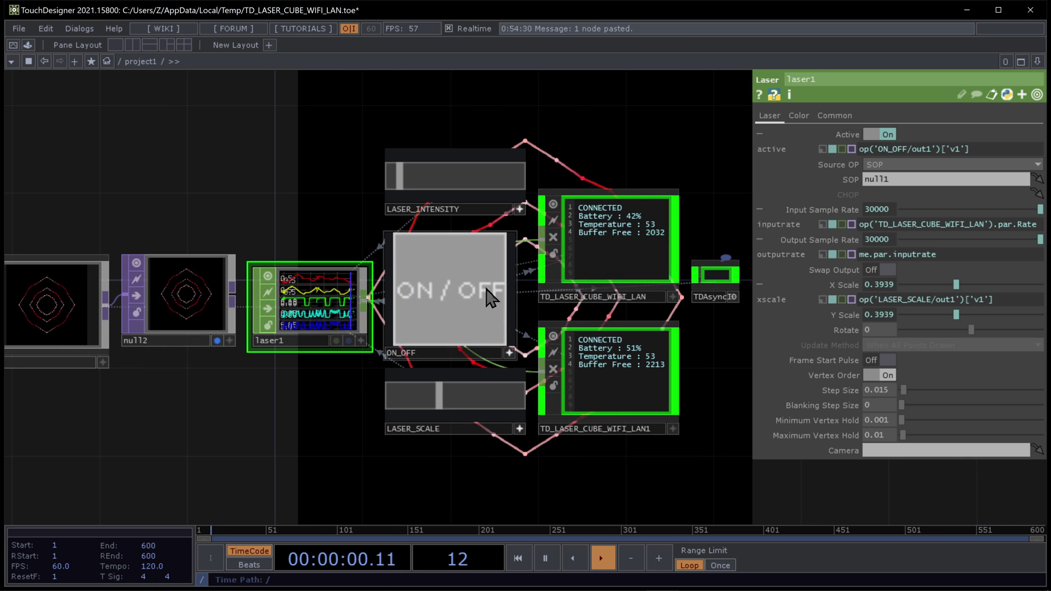
click(480, 289)
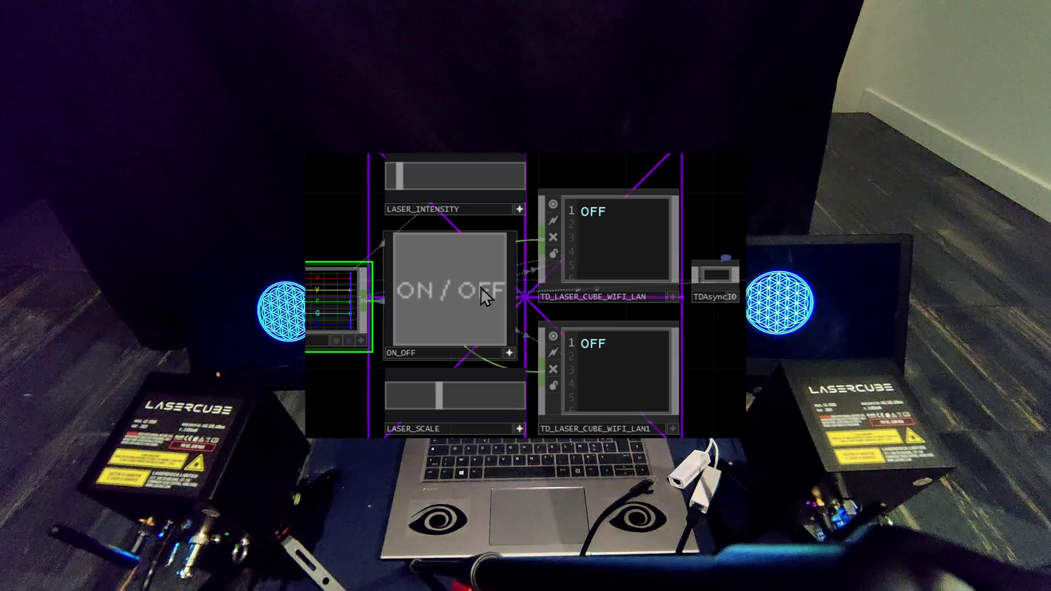
click(480, 287)
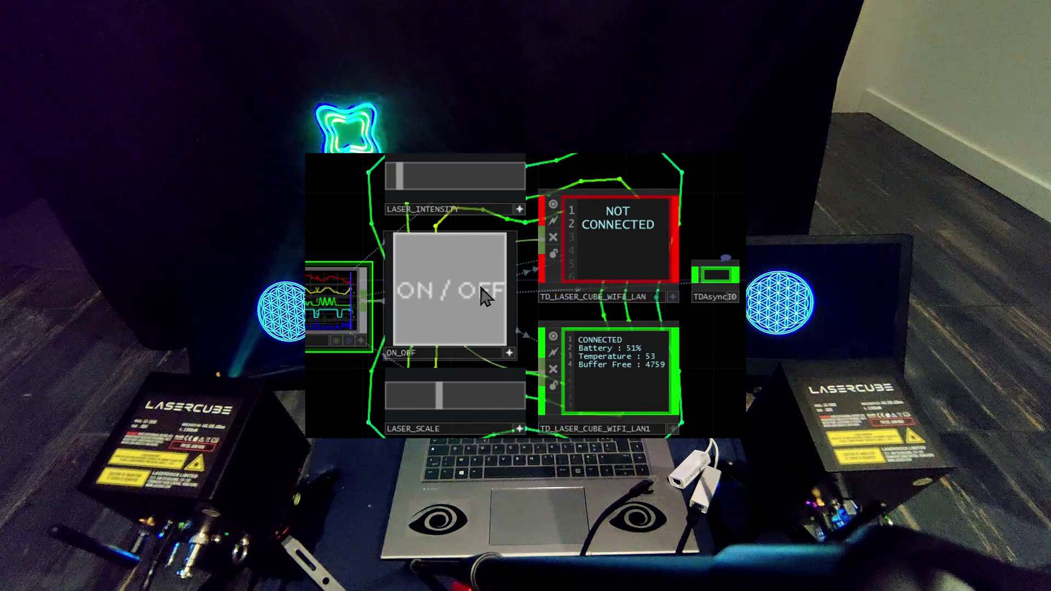
scroll(518, 290, up, 3)
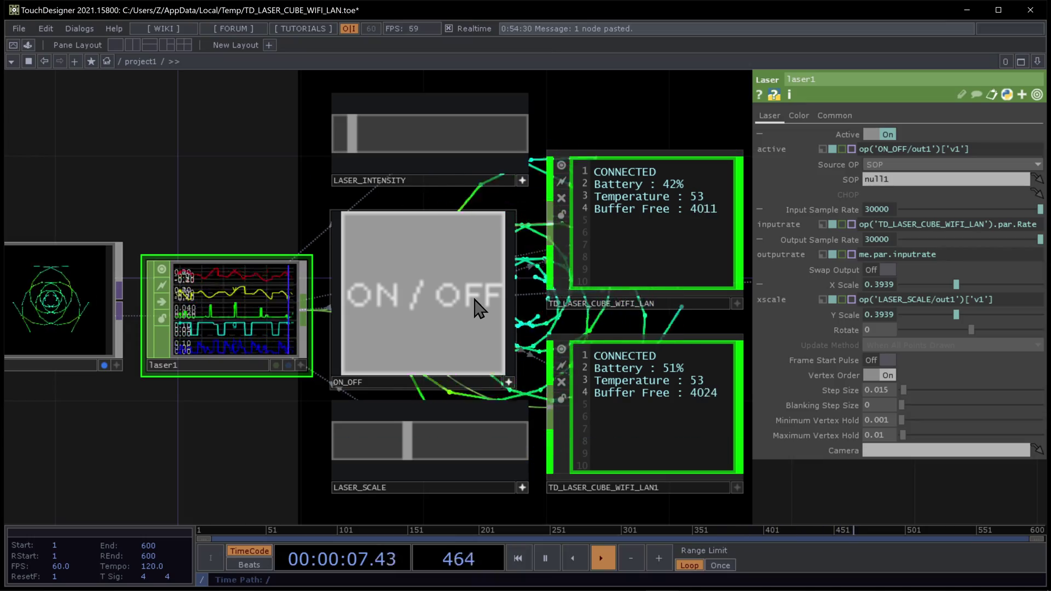
- Switch both lasers off
click(478, 309)
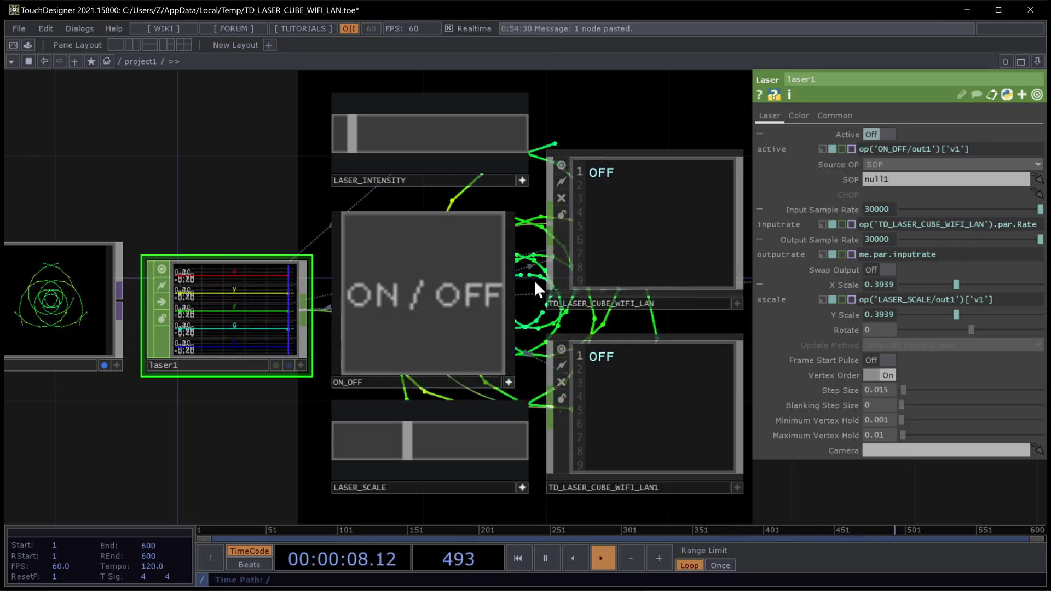
scroll(534, 293, down, 3)
scroll(701, 291, up, 2)
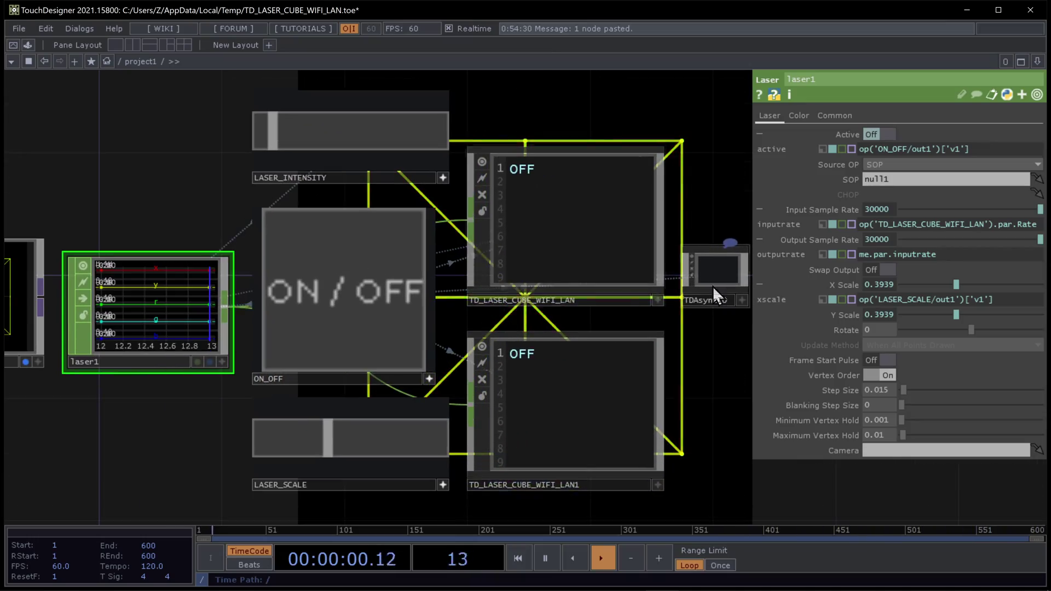
- Compare the two LaserCube components' IPs and open TD_LASER_CUBE_WIFI_LAN1's options list
click(550, 371)
click(553, 252)
click(554, 368)
click(573, 214)
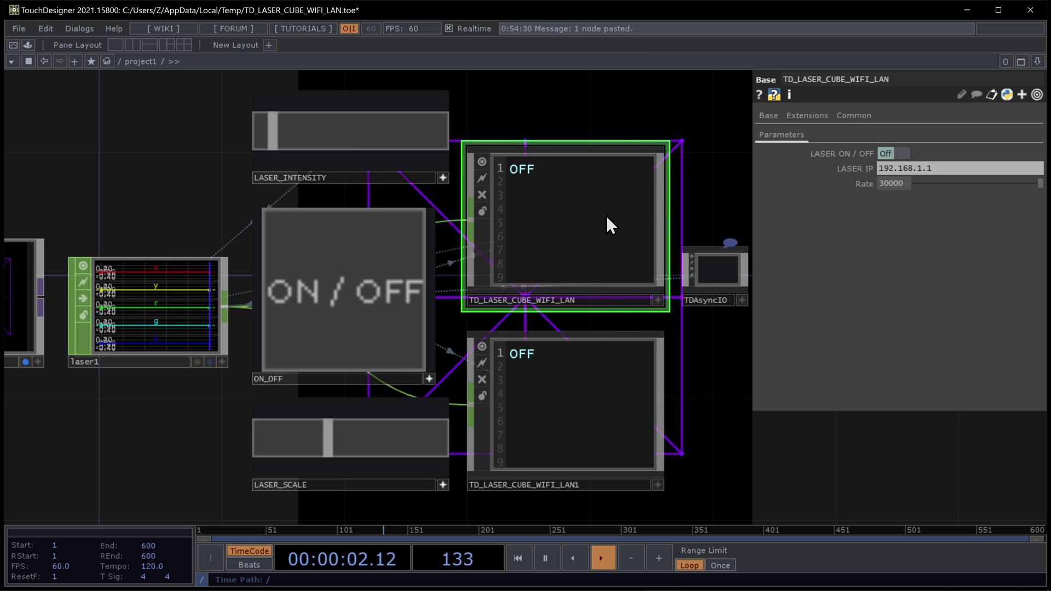
right_click(574, 366)
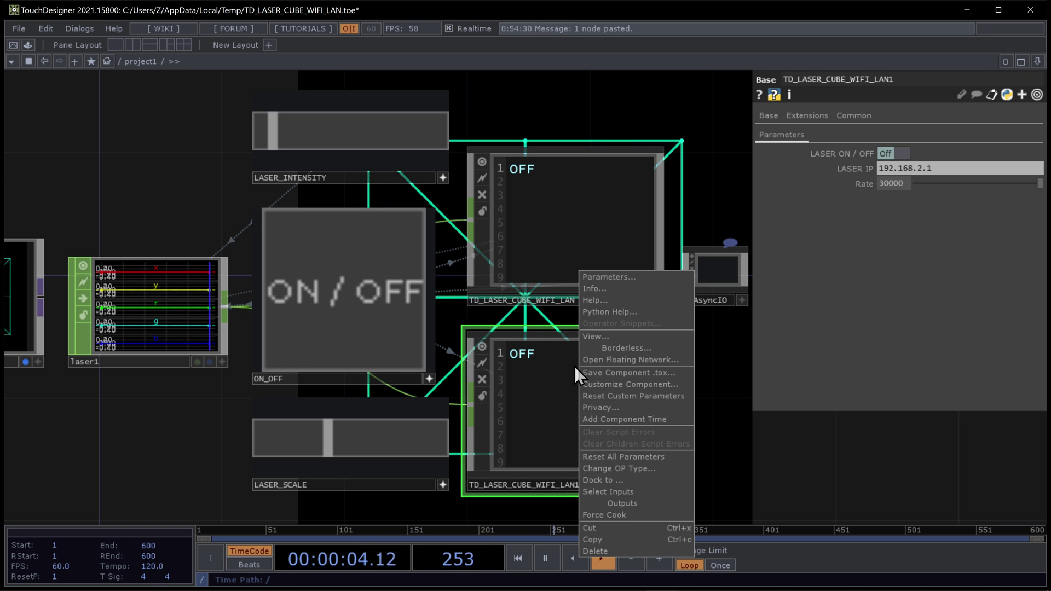
- Move TD_LASER_CUBE_WIFI_LAN1 down and right, and TD_LASER_CUBE_WIFI_LAN lower in the network
click(544, 411)
scroll(541, 392, down, 3)
drag(541, 392, 687, 434)
drag(596, 275, 567, 307)
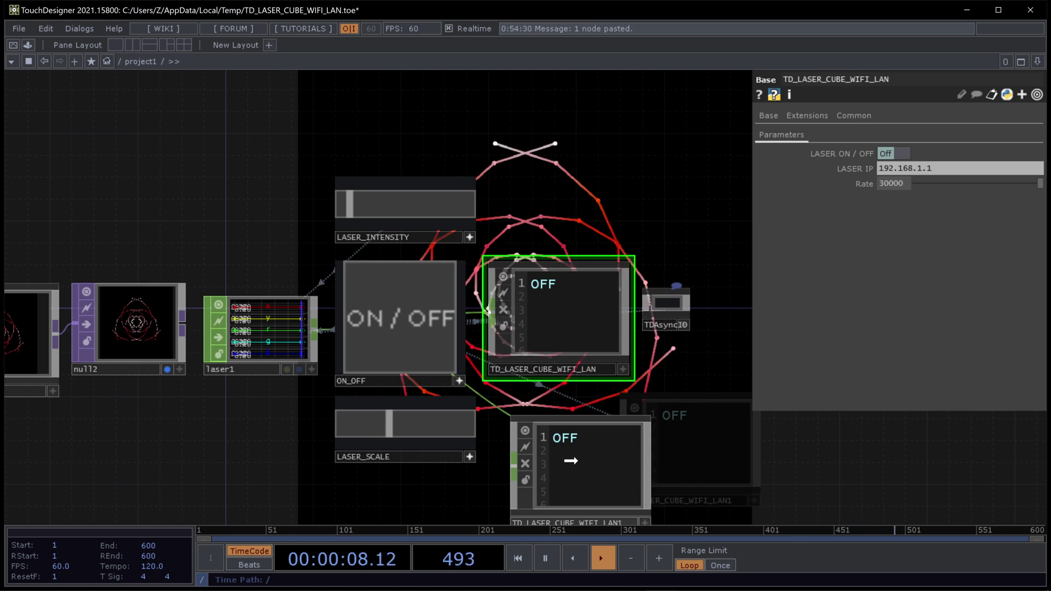
scroll(701, 306, up, 3)
- Switch both LaserCubes on via ON_OFF and confirm each reads CONNECTED with battery and temperature
click(648, 313)
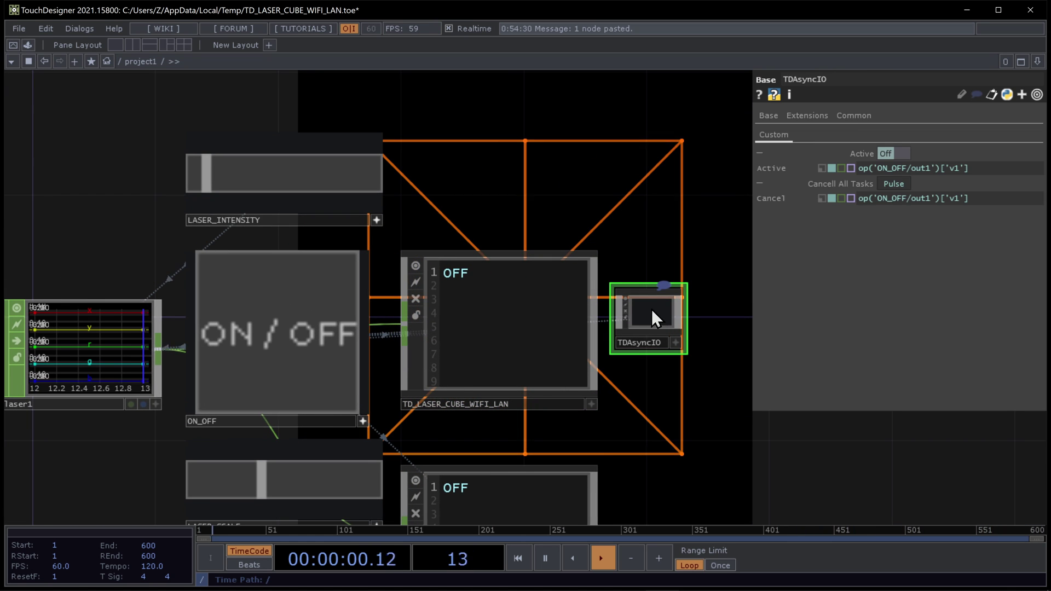
click(550, 315)
click(648, 302)
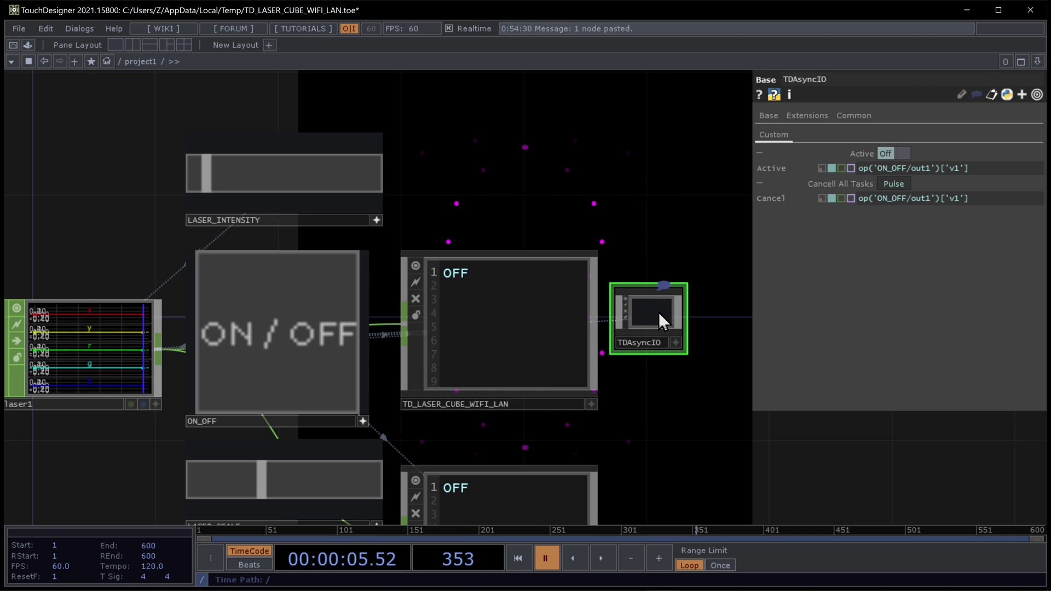
click(348, 324)
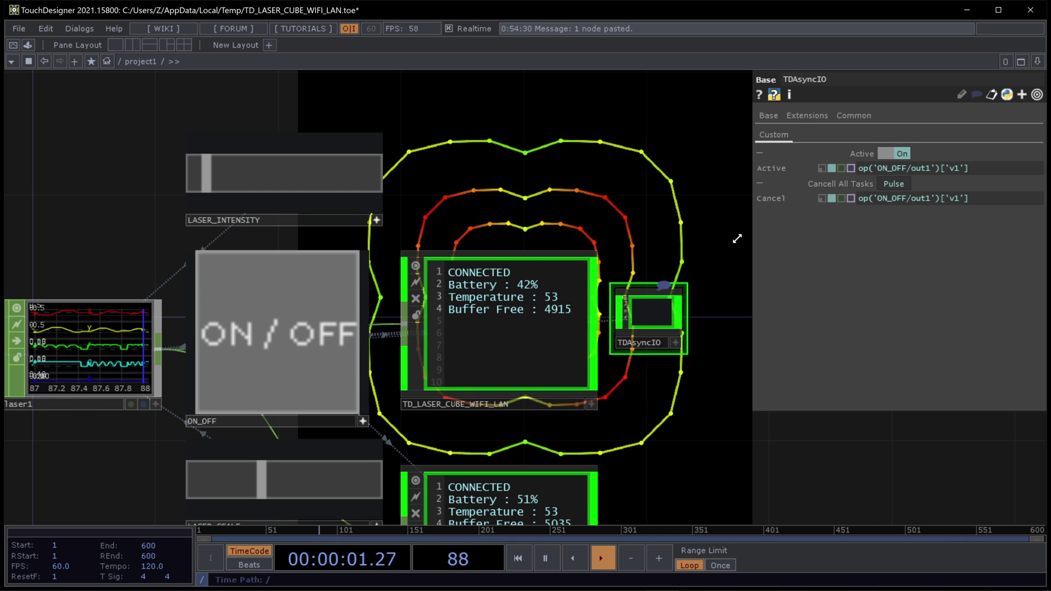
click(537, 294)
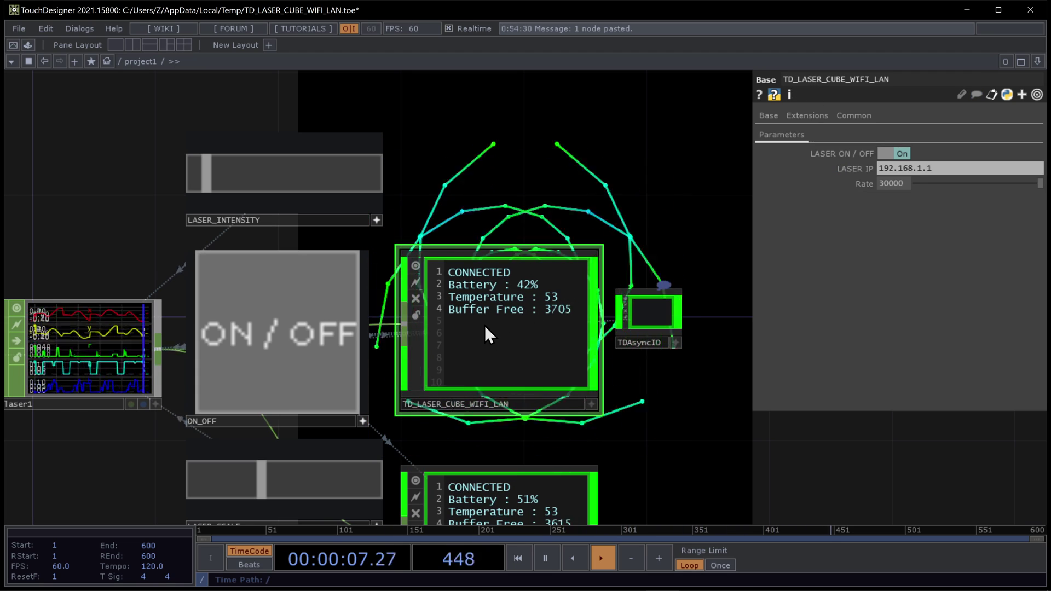
click(321, 326)
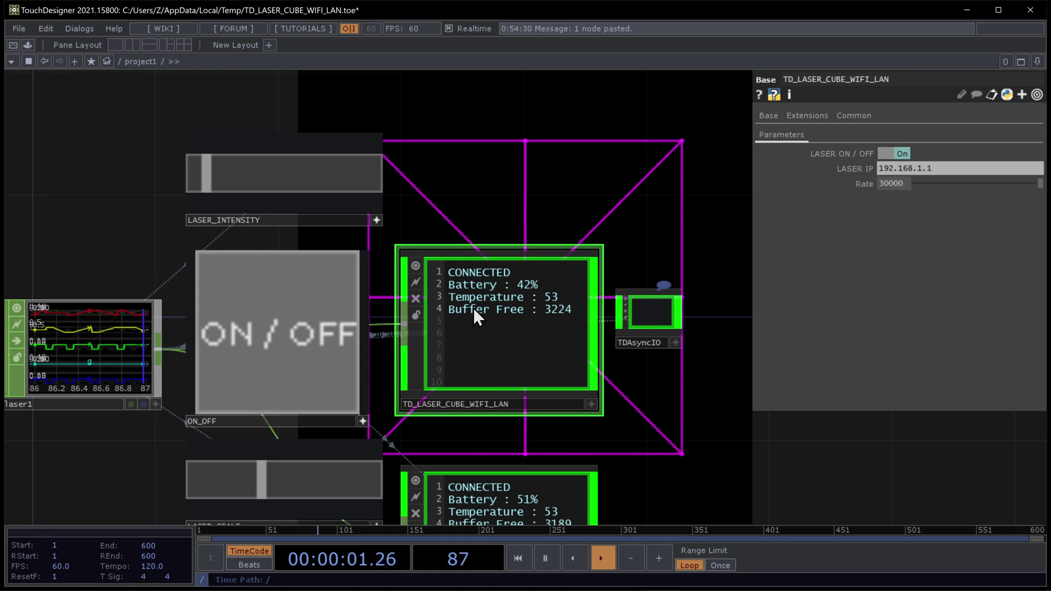
- Scroll through the LASER_CUBE_SCRIPT DAT code inside TD_LASER_CUBE_WIFI_LAN
scroll(472, 308, up, 3)
scroll(609, 272, up, 8)
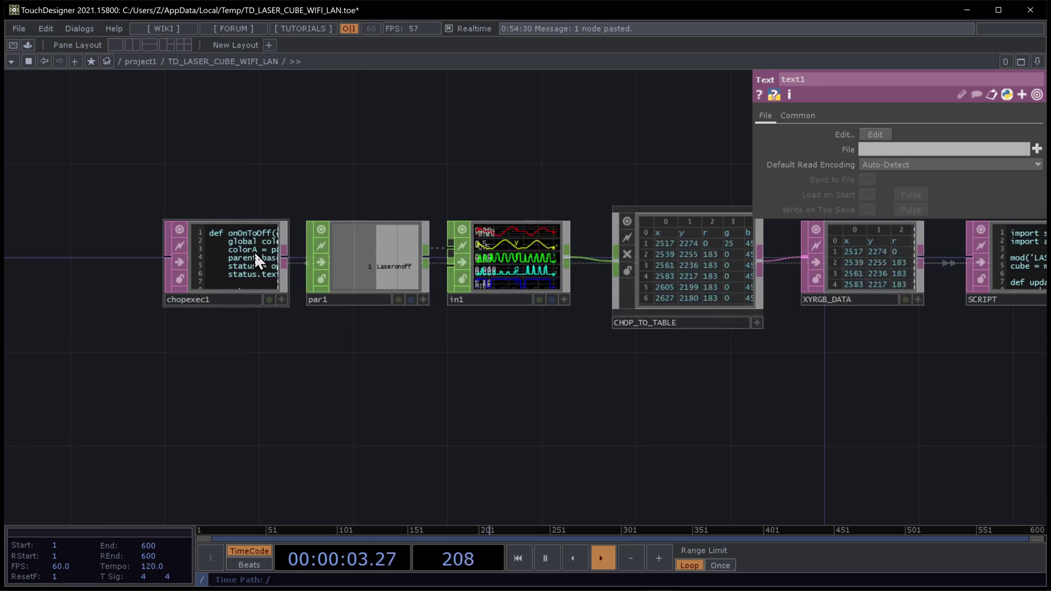
scroll(254, 251, up, 2)
scroll(695, 269, up, 2)
scroll(610, 252, down, 1)
scroll(503, 240, down, 1)
scroll(754, 254, up, 2)
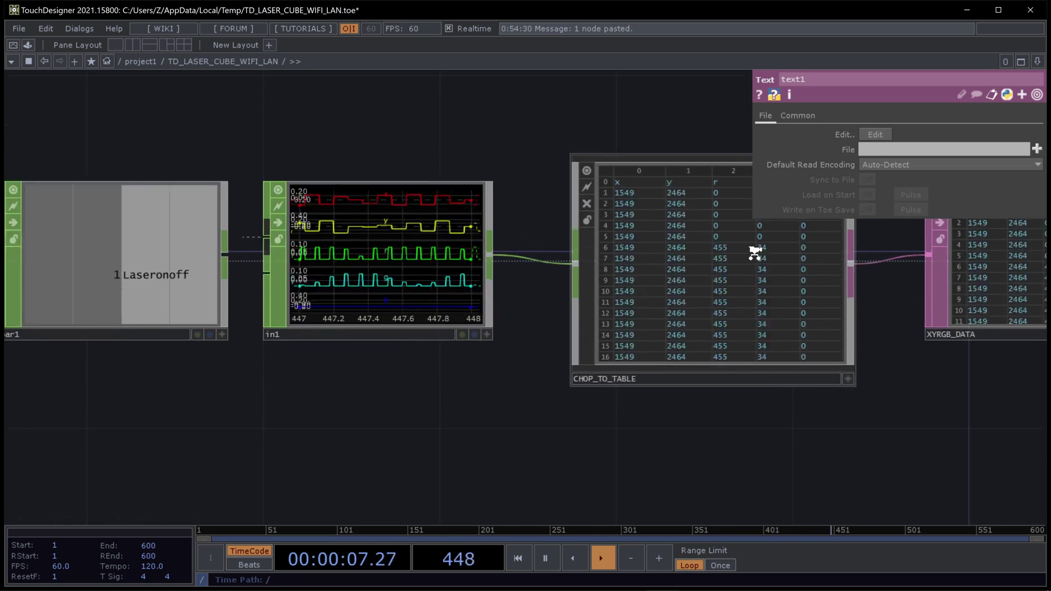
scroll(319, 217, down, 3)
scroll(664, 243, up, 3)
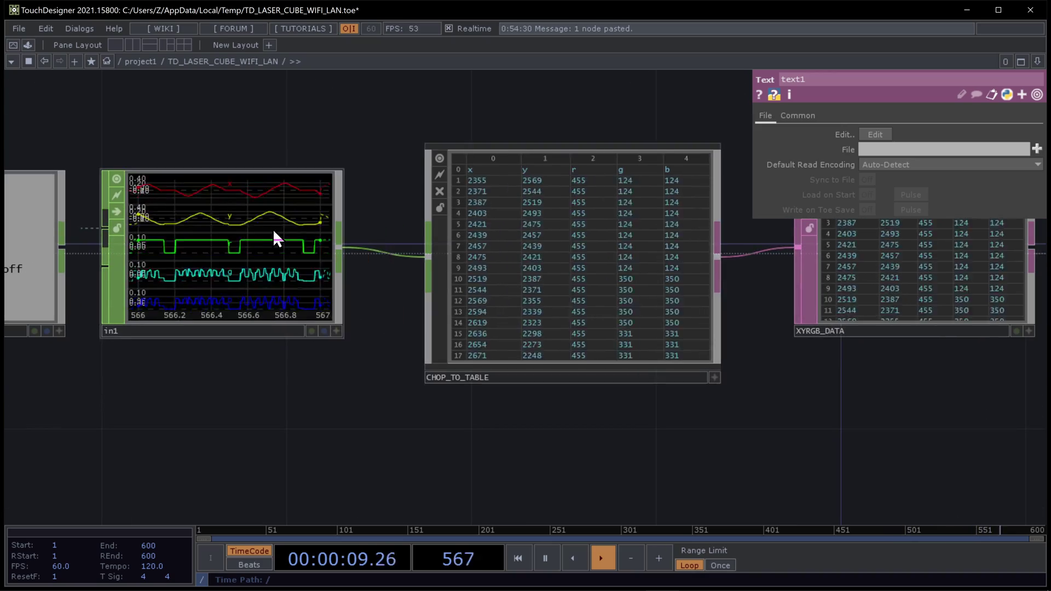
scroll(274, 233, down, 3)
scroll(619, 237, up, 3)
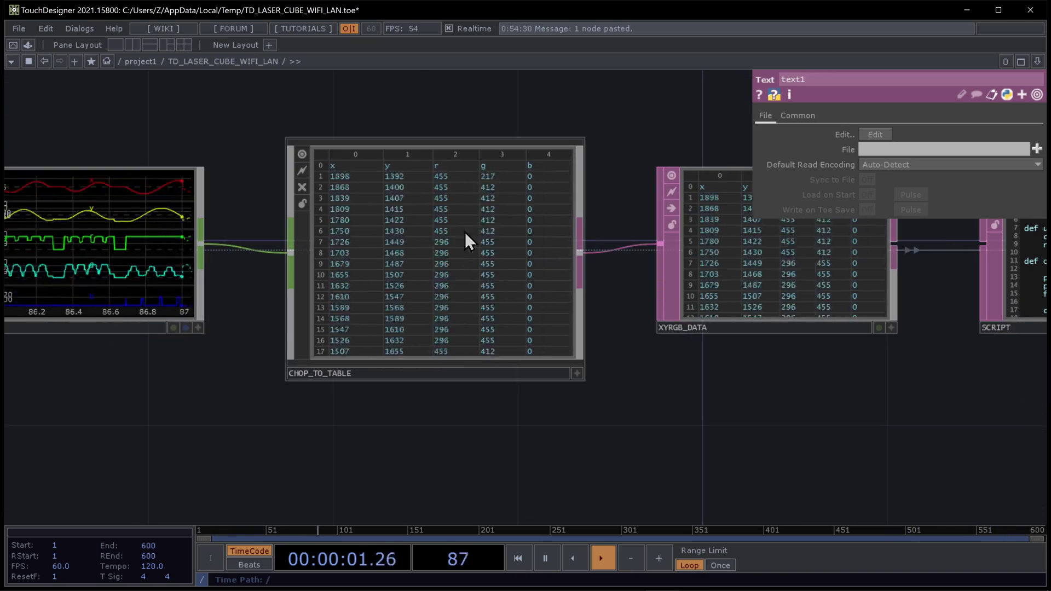
scroll(367, 225, down, 3)
scroll(698, 237, up, 3)
scroll(358, 224, down, 2)
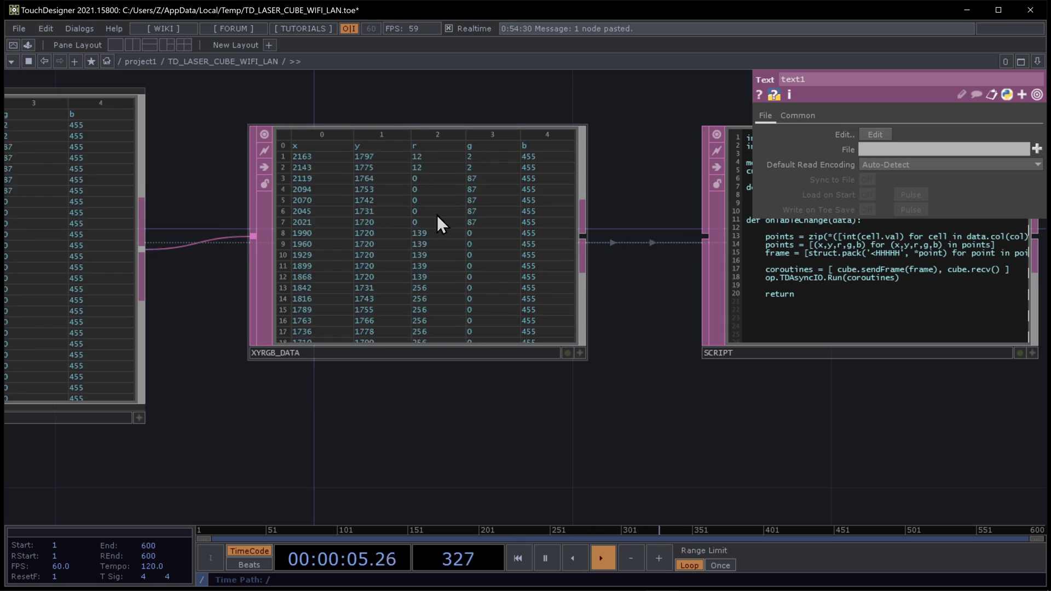
scroll(362, 214, down, 6)
scroll(767, 217, up, 6)
scroll(378, 218, down, 3)
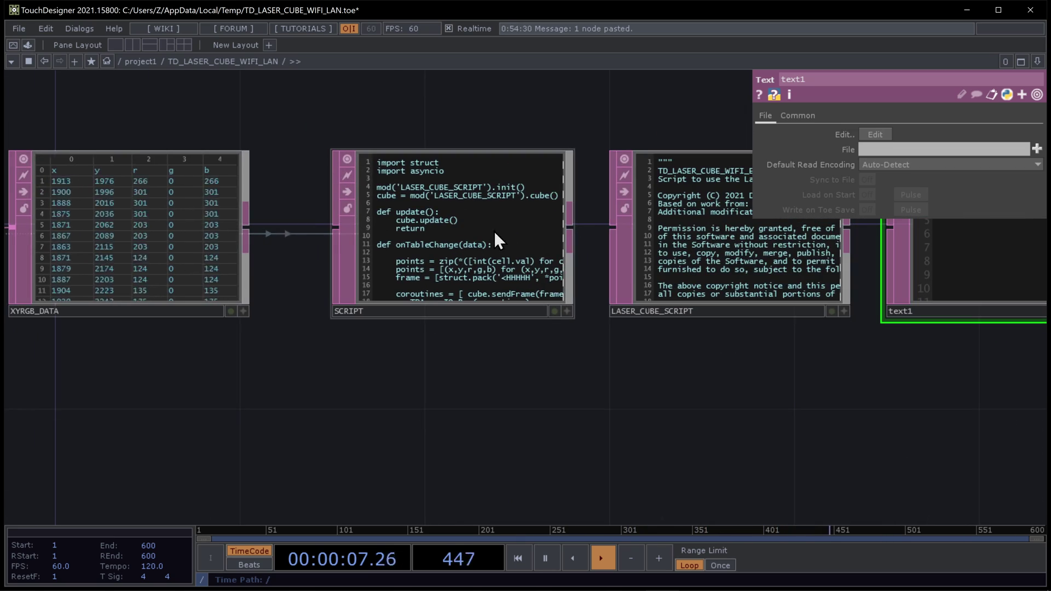
scroll(750, 229, up, 3)
scroll(633, 219, down, 4)
scroll(700, 204, up, 4)
scroll(675, 208, down, 2)
scroll(771, 172, up, 2)
scroll(772, 173, up, 1)
- Activate the LASER_CUBE_SCRIPT viewer to read its code in place, then deactivate it
click(760, 422)
scroll(638, 264, down, 4)
scroll(639, 265, down, 20)
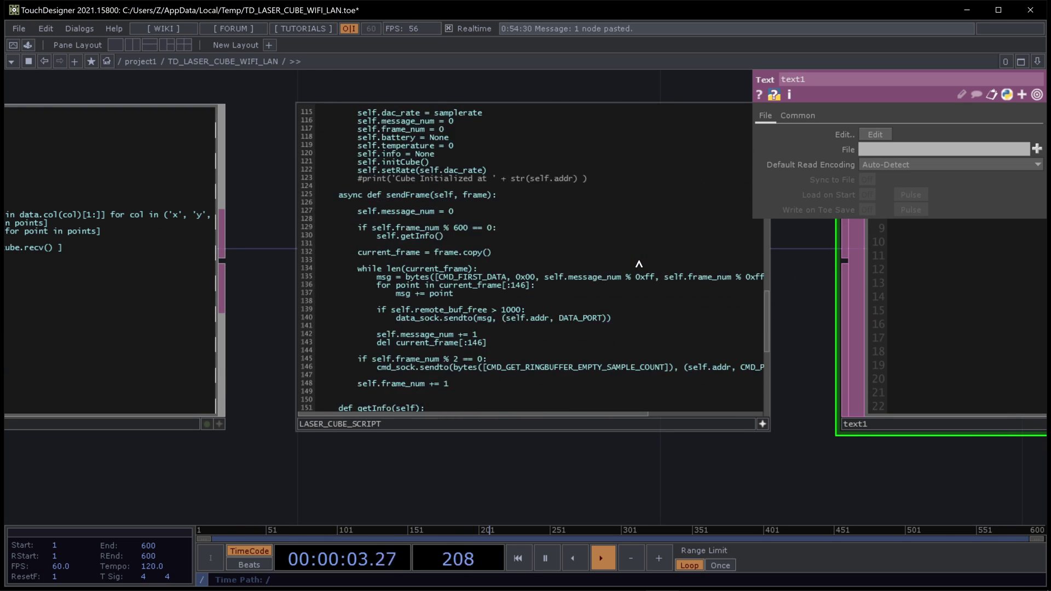
scroll(638, 264, down, 3)
scroll(639, 265, up, 20)
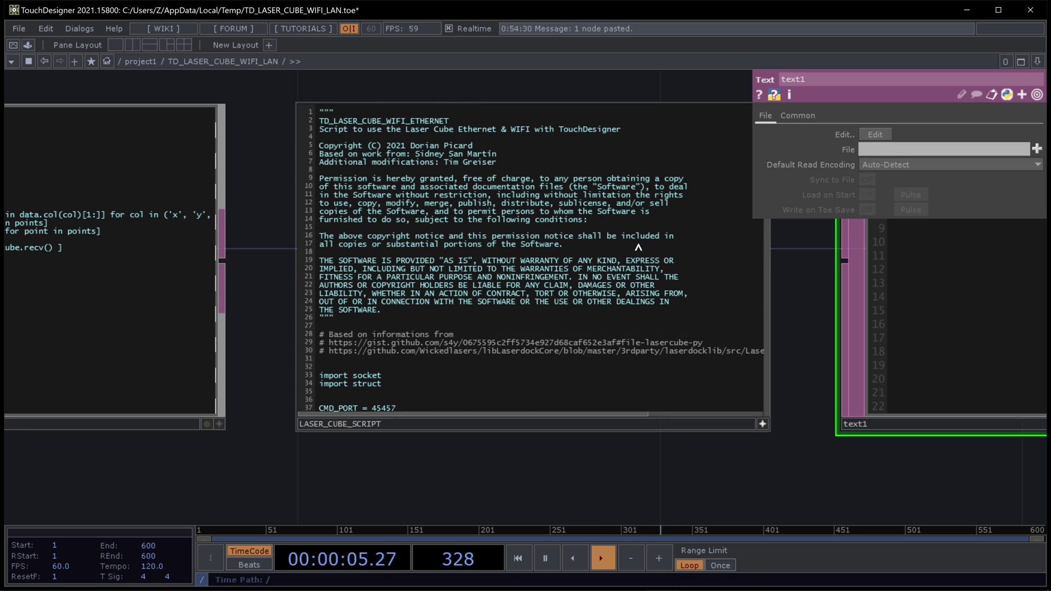
click(762, 424)
scroll(543, 264, down, 5)
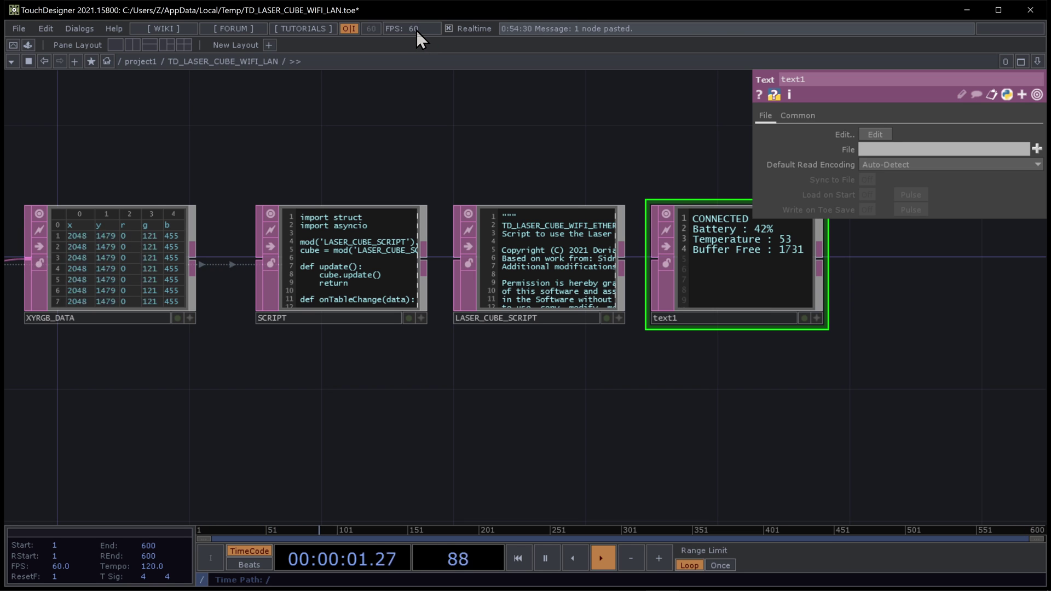
scroll(664, 233, down, 8)
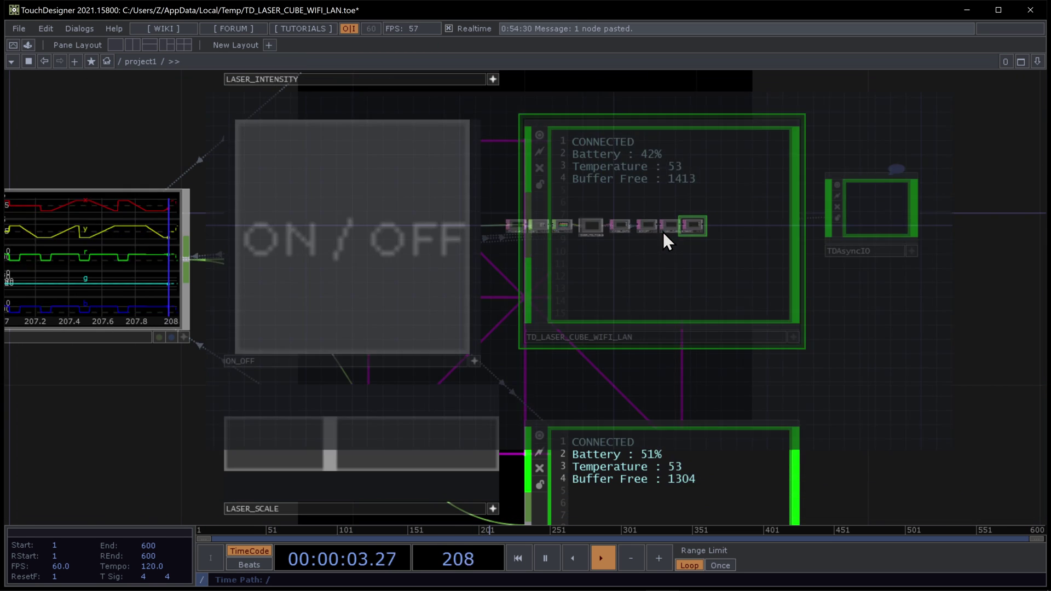
scroll(664, 228, down, 5)
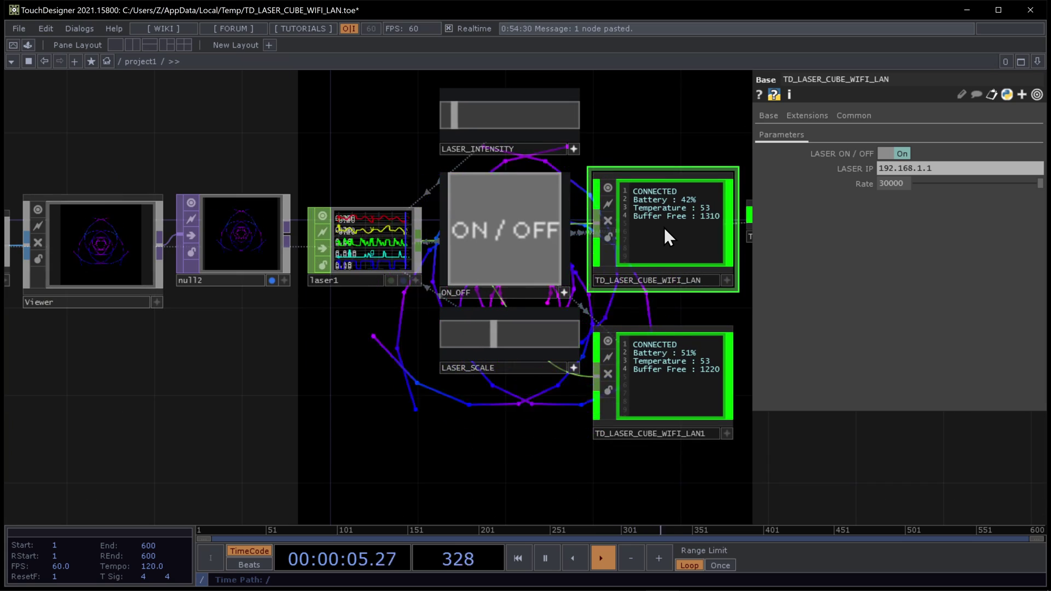
click(544, 214)
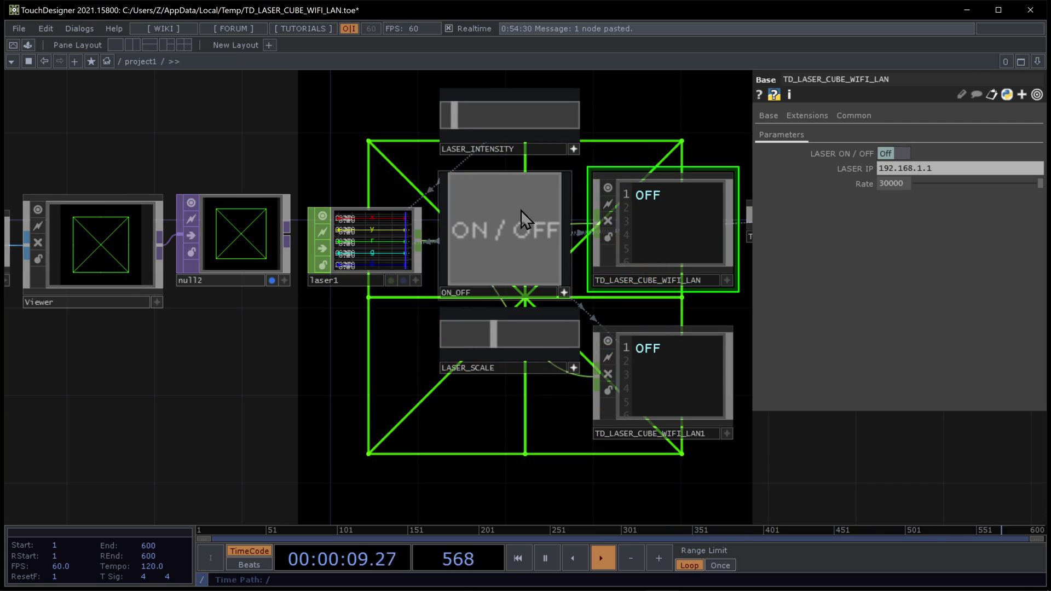
scroll(638, 209, up, 3)
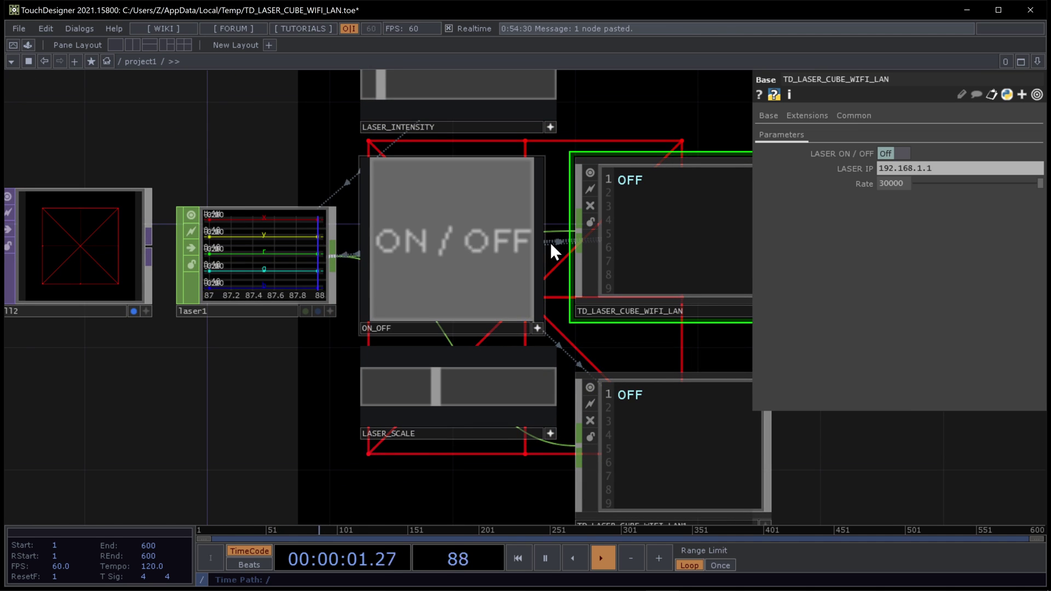
click(497, 241)
scroll(455, 225, down, 3)
scroll(612, 219, up, 3)
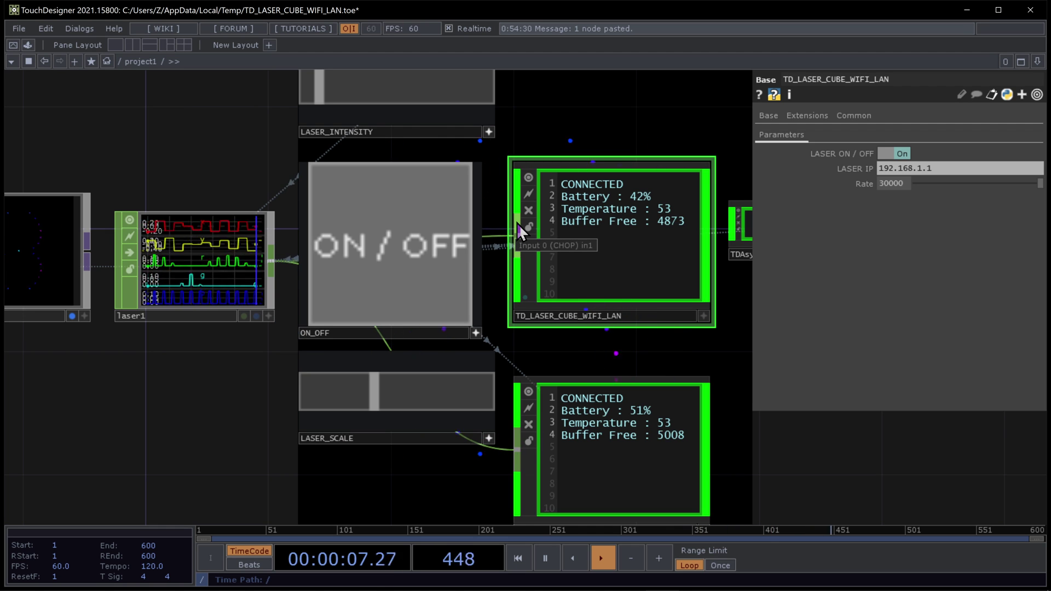
click(172, 249)
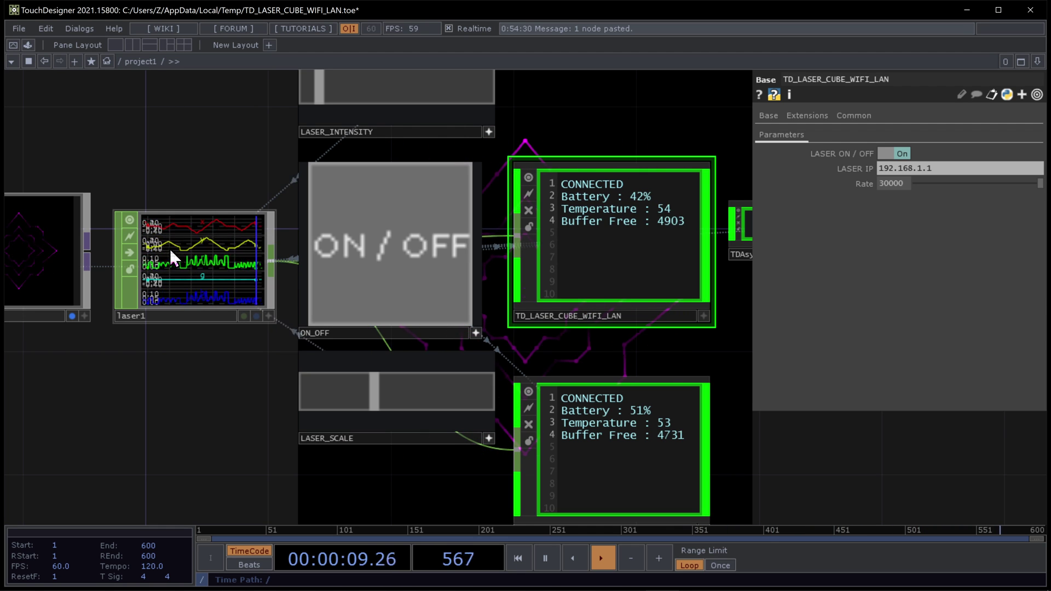
click(566, 224)
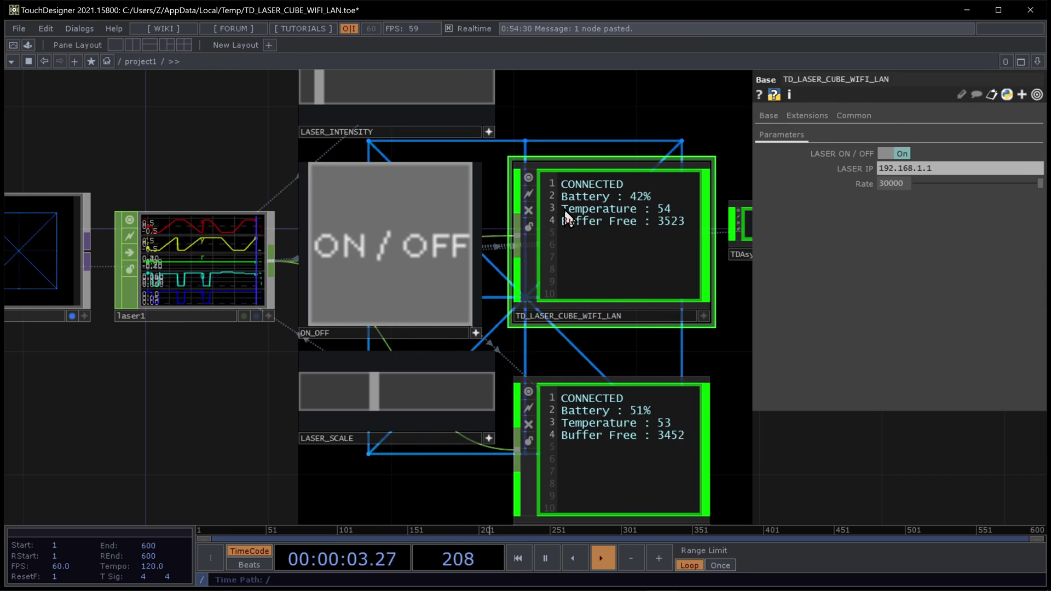
double_click(556, 208)
click(284, 372)
scroll(548, 301, down, 5)
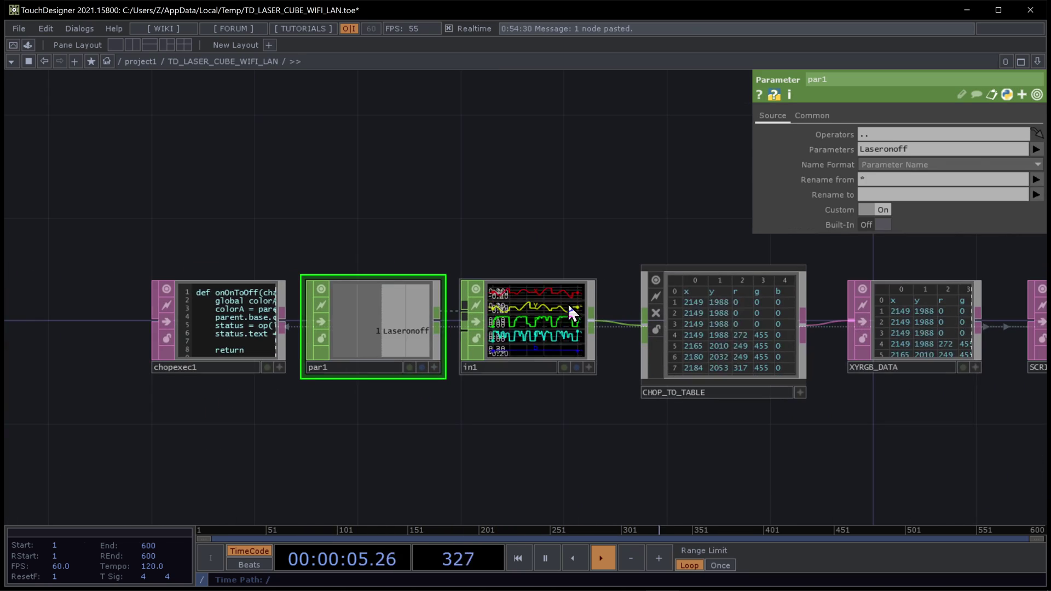
click(523, 356)
scroll(523, 356, up, 3)
scroll(430, 316, down, 2)
scroll(673, 323, up, 4)
click(674, 330)
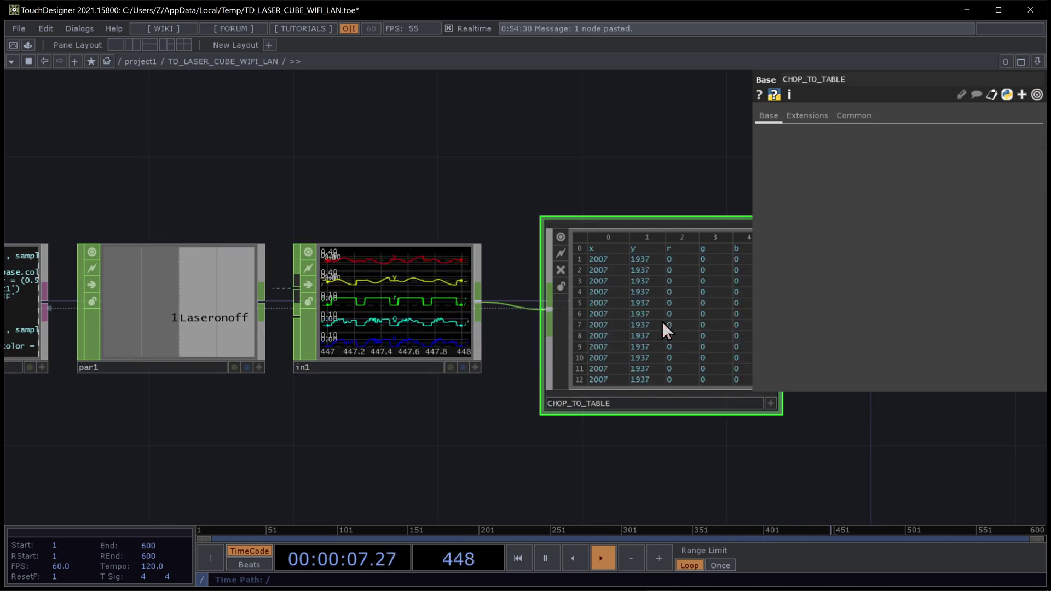
scroll(268, 277, down, 5)
scroll(448, 301, up, 5)
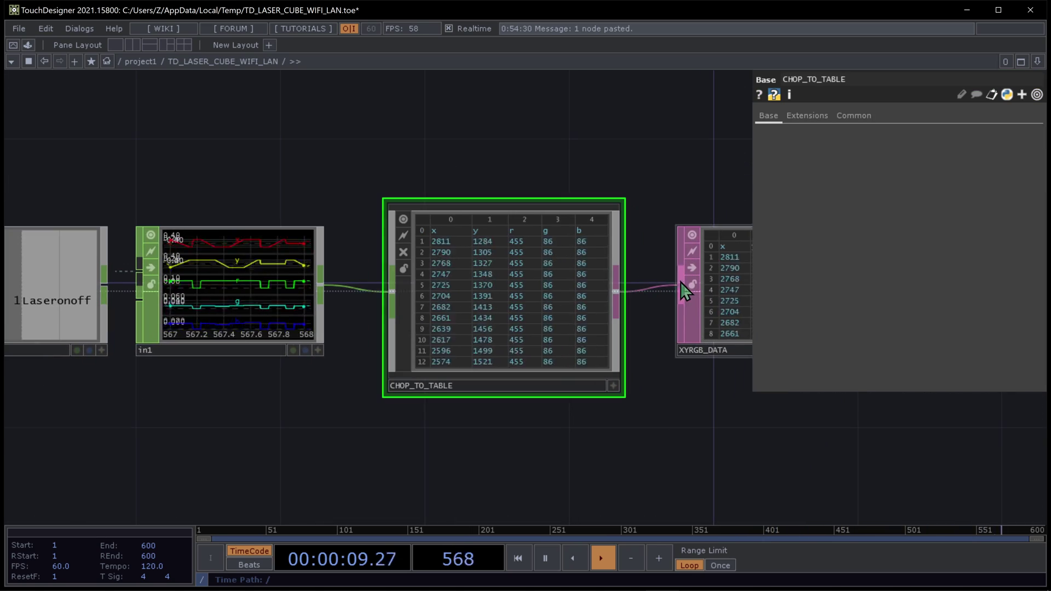
scroll(194, 274, up, 2)
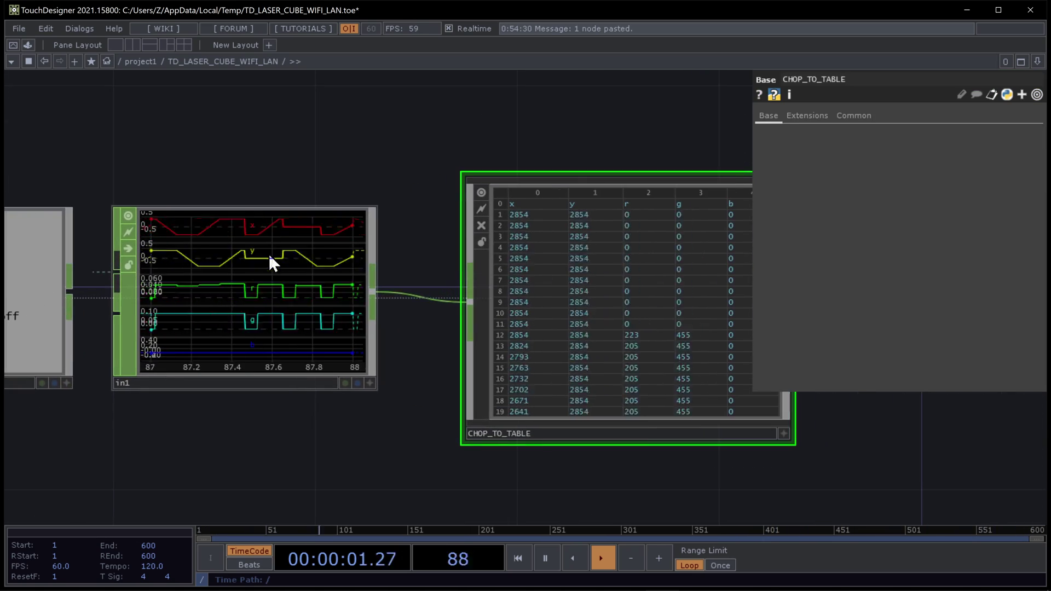
scroll(506, 267, down, 10)
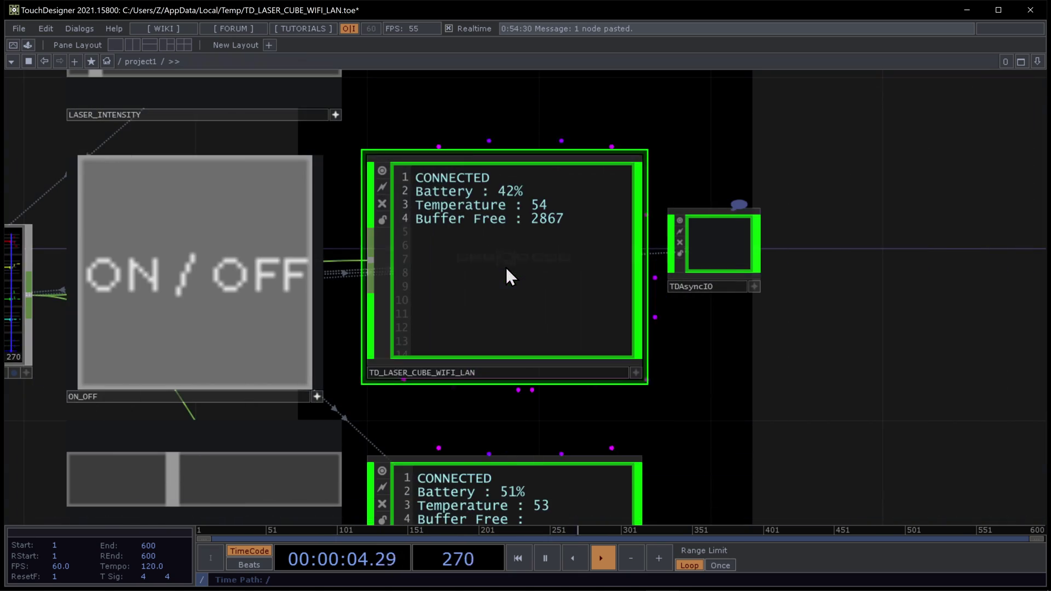
click(505, 267)
scroll(506, 267, down, 2)
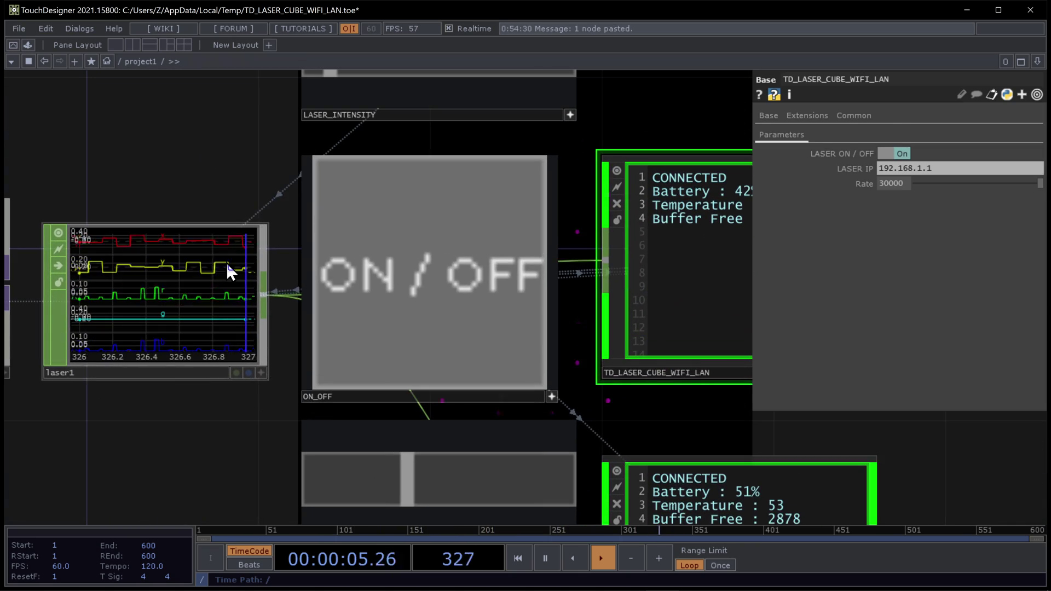
scroll(216, 271, up, 2)
click(218, 277)
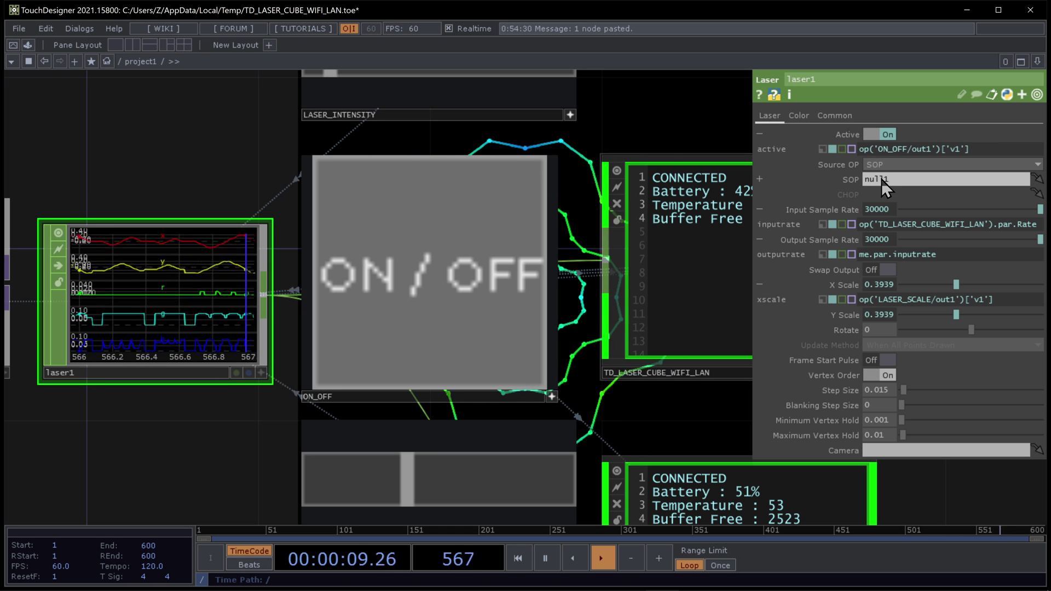
click(890, 164)
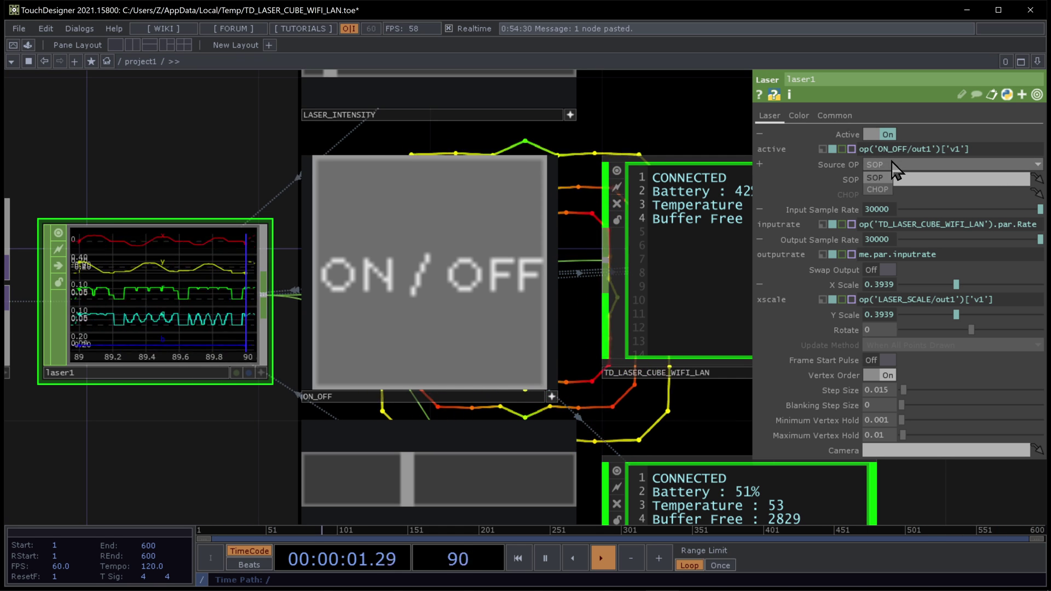
click(288, 136)
scroll(746, 149, down, 3)
scroll(609, 183, down, 3)
scroll(262, 187, down, 3)
drag(232, 186, 313, 182)
scroll(307, 189, up, 3)
scroll(313, 183, down, 3)
drag(41, 158, 81, 159)
scroll(80, 158, up, 2)
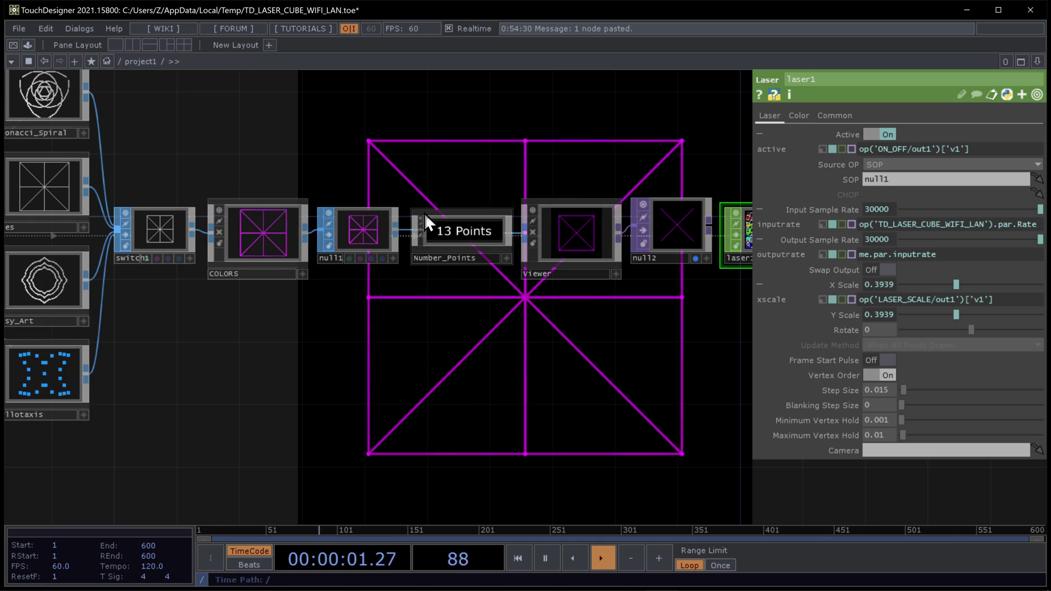
scroll(167, 212, down, 3)
scroll(513, 175, up, 3)
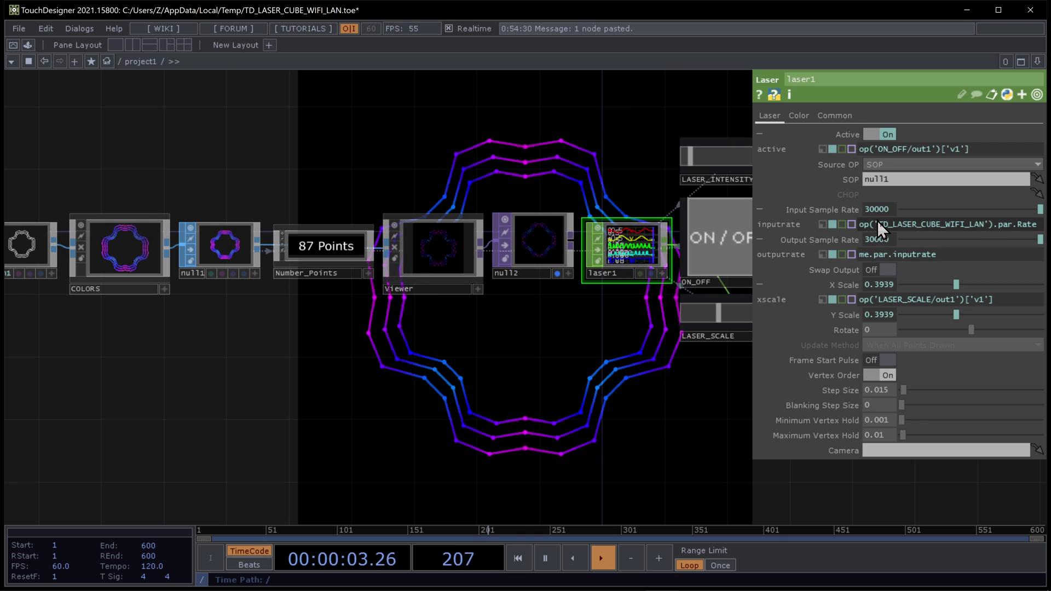
click(789, 209)
click(777, 225)
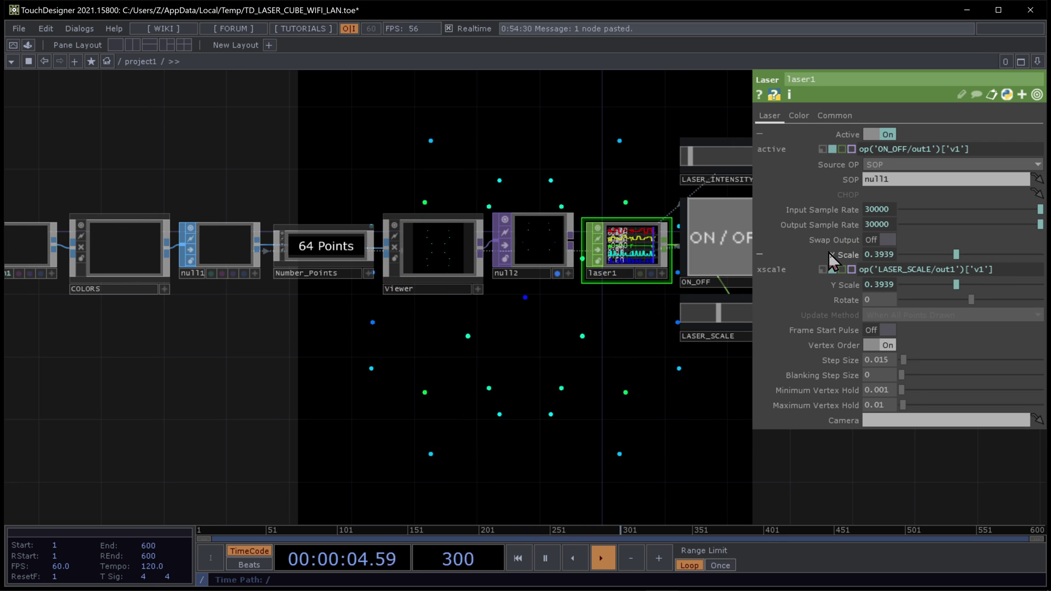
click(786, 254)
scroll(569, 220, down, 2)
scroll(569, 220, down, 1)
scroll(743, 222, up, 2)
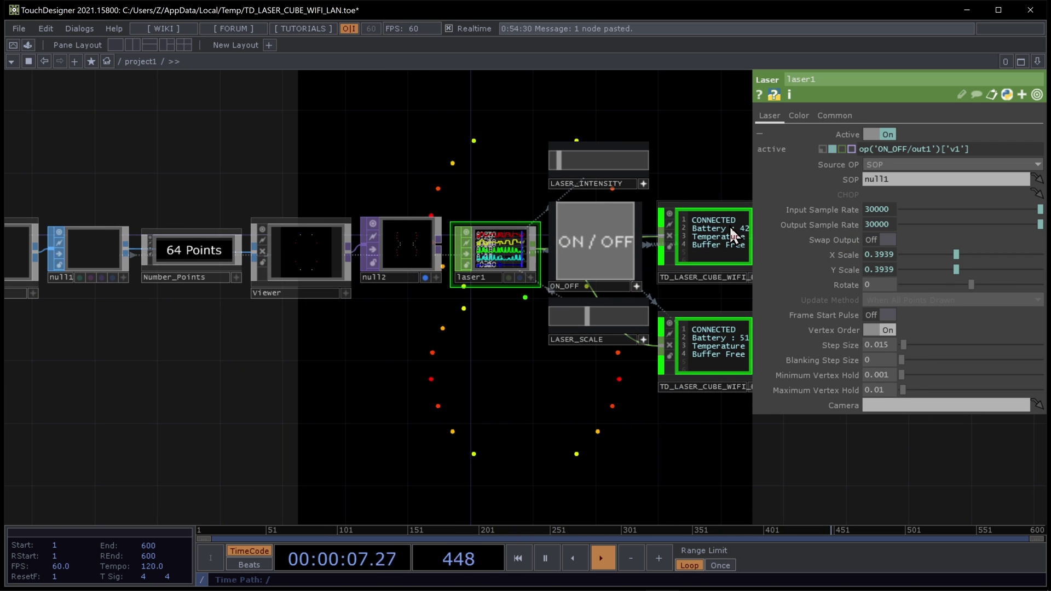
scroll(488, 242, up, 3)
scroll(488, 242, down, 5)
scroll(706, 209, up, 5)
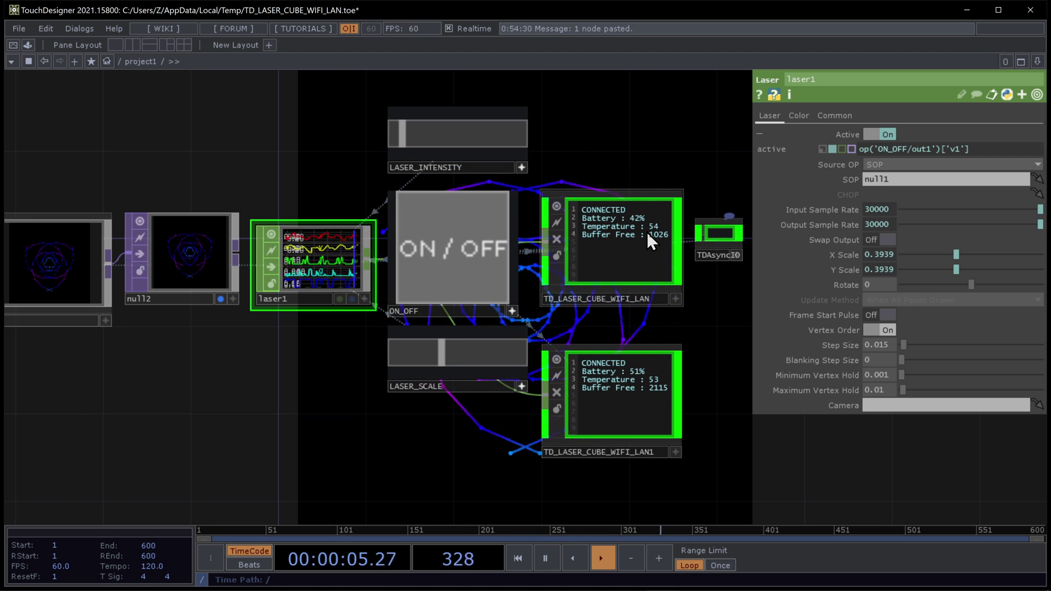
click(645, 232)
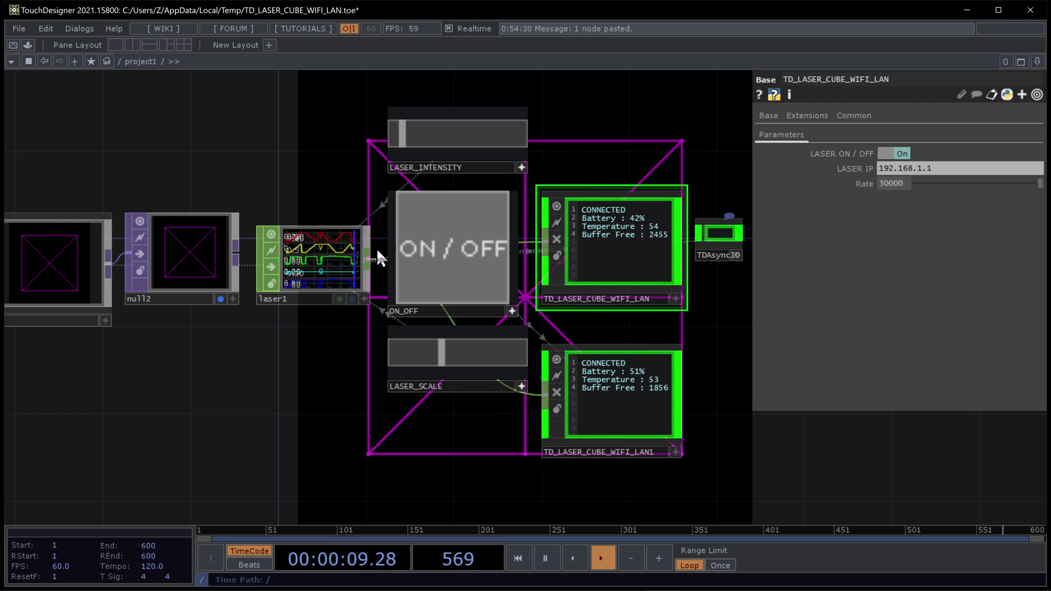
- Check laser1's colour scales (0.1111) driven by LASER_INTENSITY, then its Active linked to ON_OFF
click(315, 244)
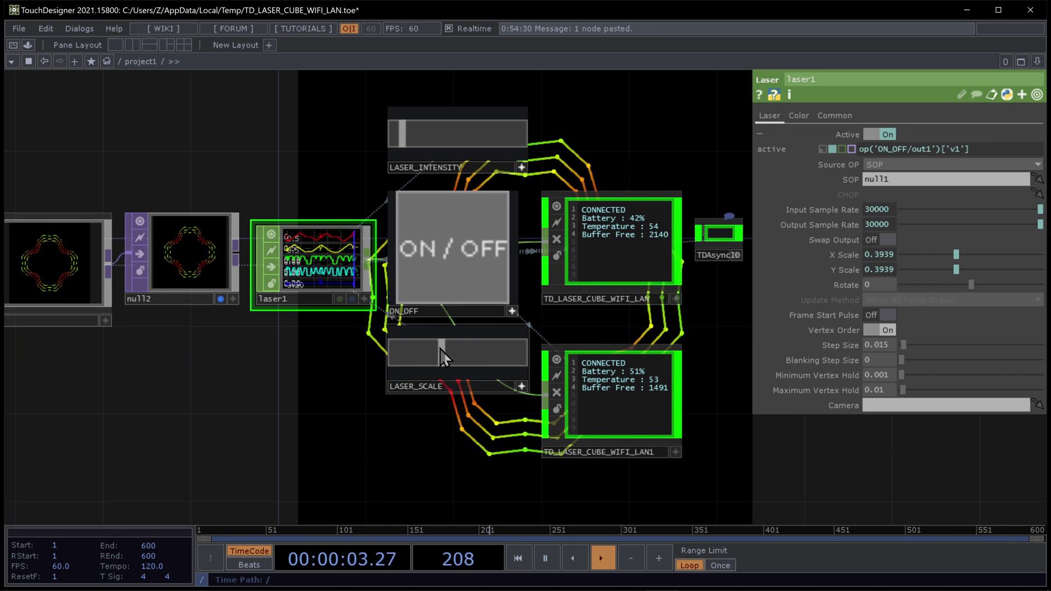
click(807, 116)
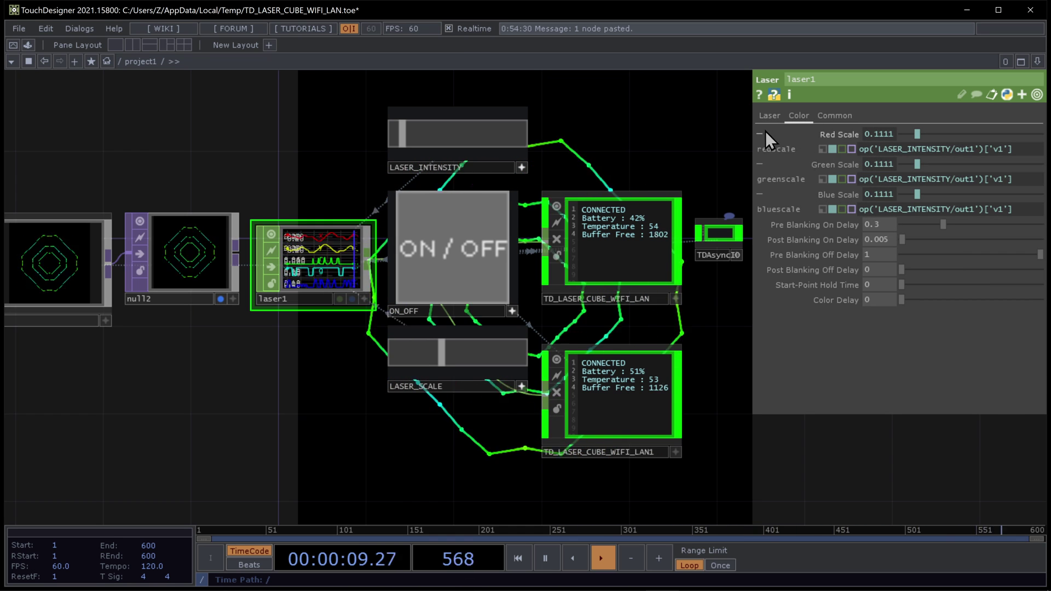
mouse_move(763, 132)
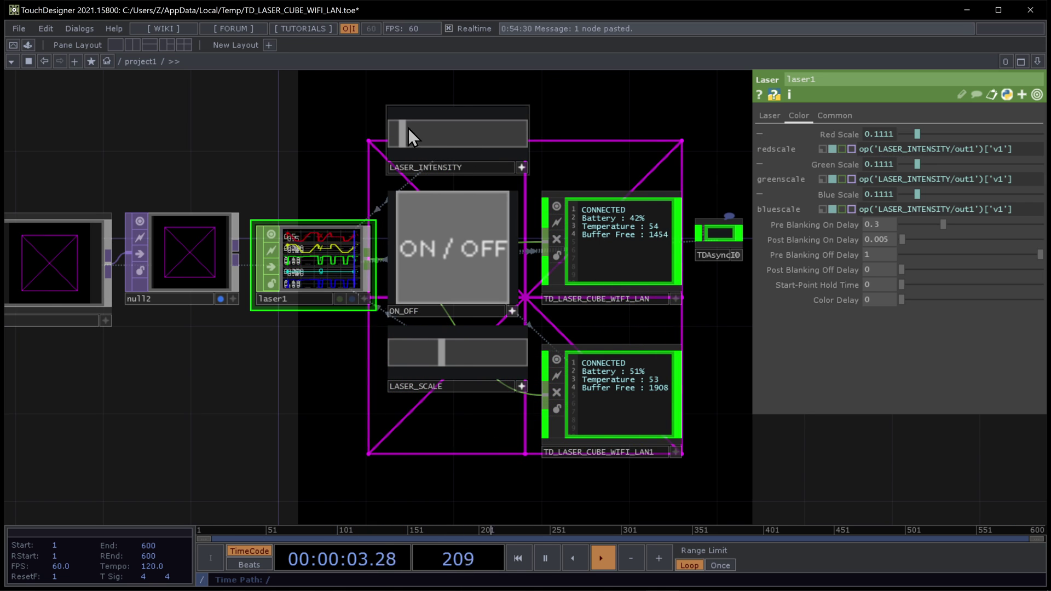
click(768, 117)
click(801, 117)
click(759, 134)
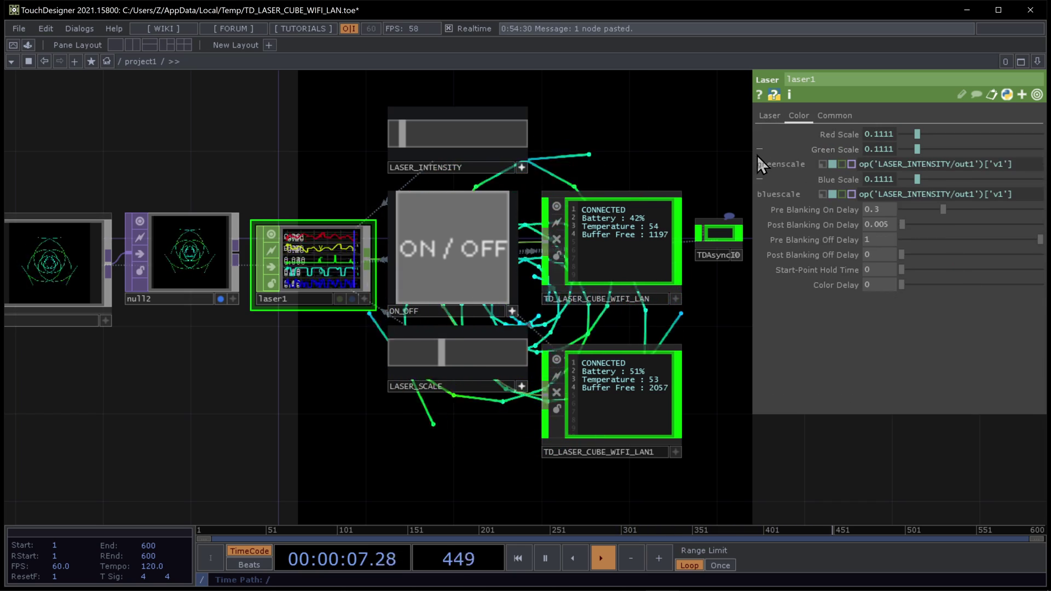
click(759, 150)
click(769, 117)
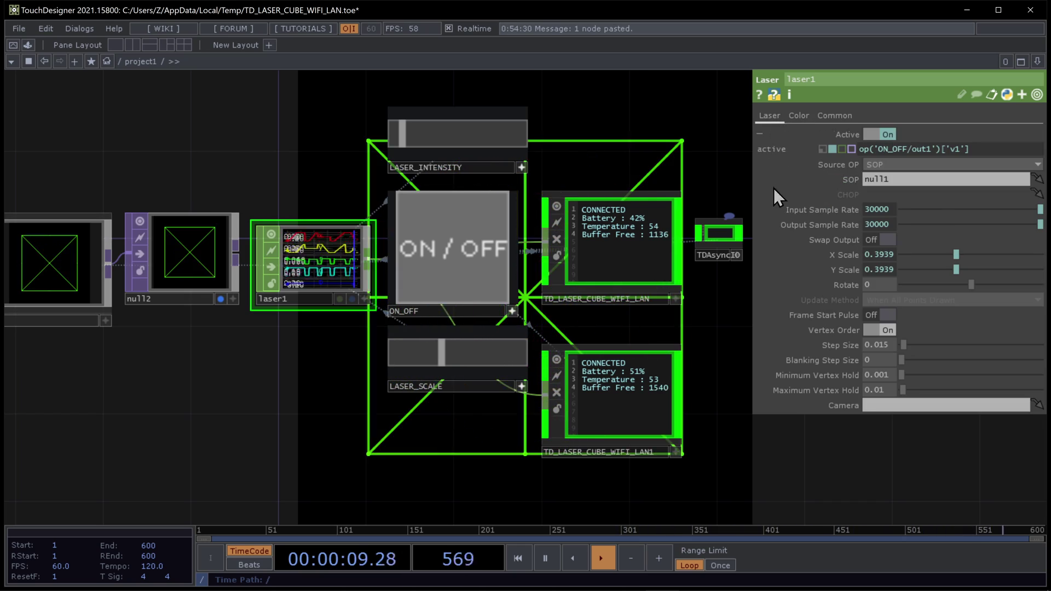
scroll(656, 238, down, 2)
drag(561, 237, 635, 237)
scroll(635, 236, up, 2)
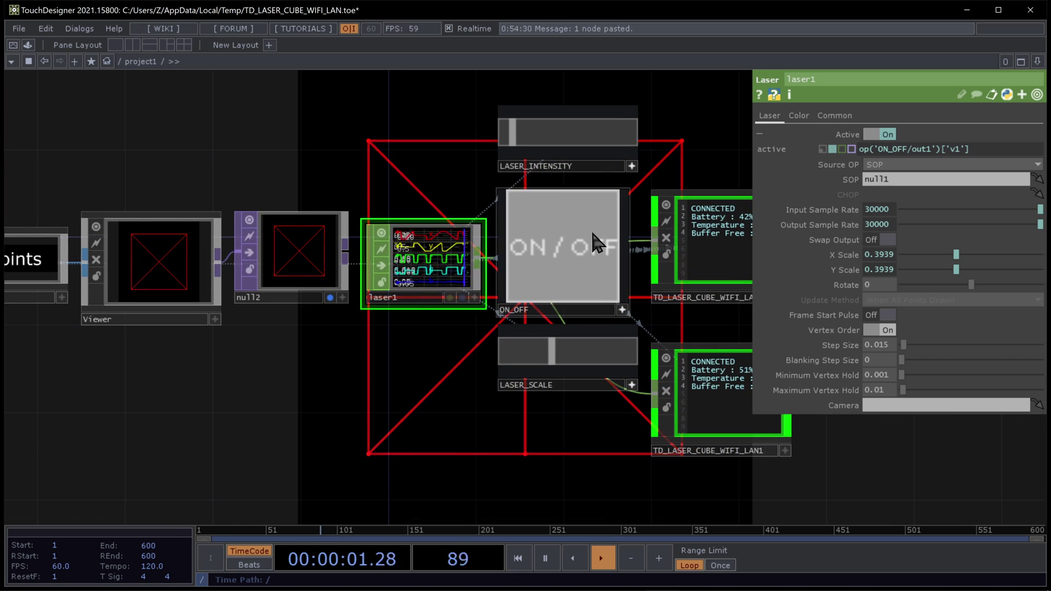
scroll(553, 257, down, 3)
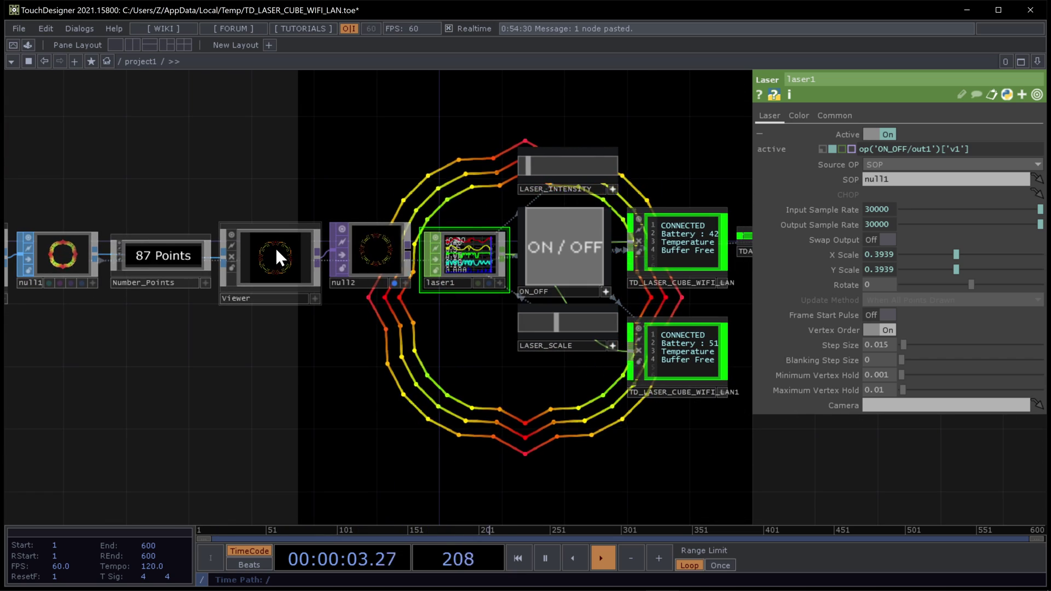
scroll(274, 248, up, 4)
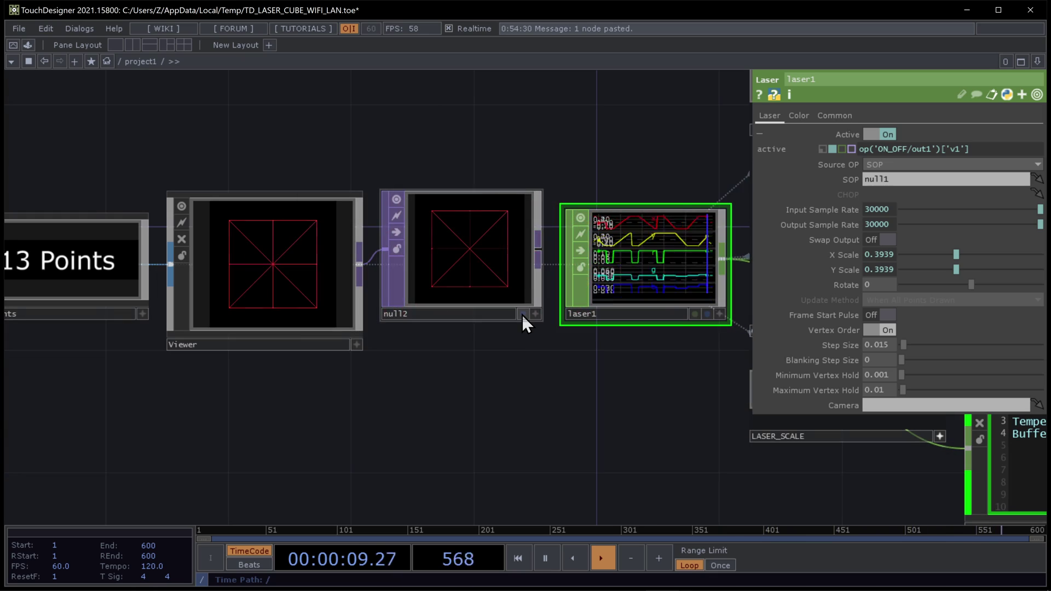
right_click(523, 317)
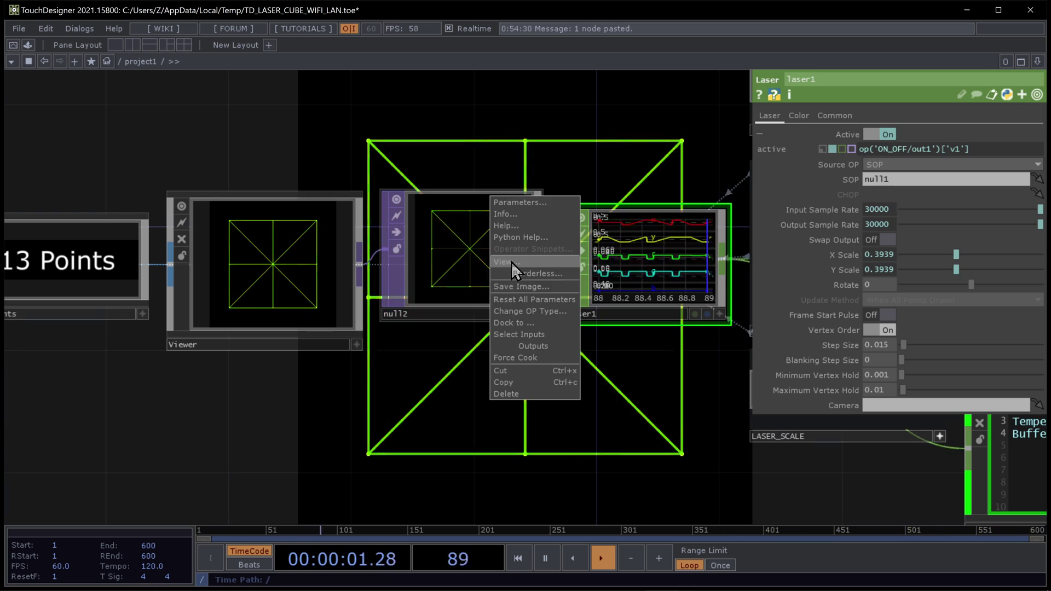
click(511, 262)
drag(494, 12, 0, 5)
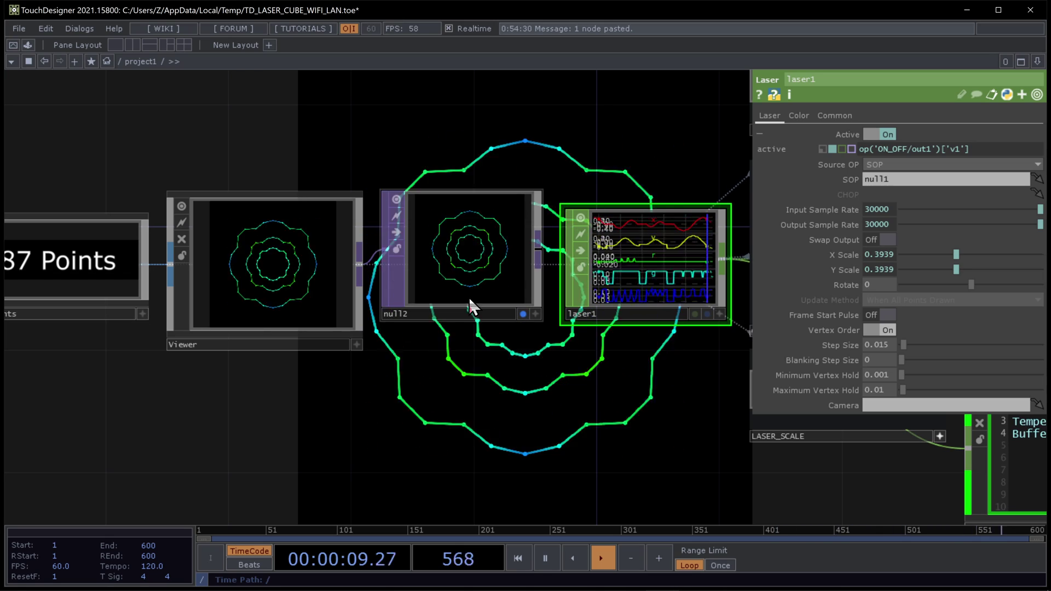
- Select Number_Points and inspect its settings
scroll(562, 271, down, 3)
scroll(273, 283, up, 2)
scroll(644, 251, down, 2)
scroll(558, 264, down, 3)
scroll(198, 258, up, 3)
click(454, 259)
scroll(499, 291, down, 4)
scroll(193, 304, up, 4)
scroll(595, 251, down, 3)
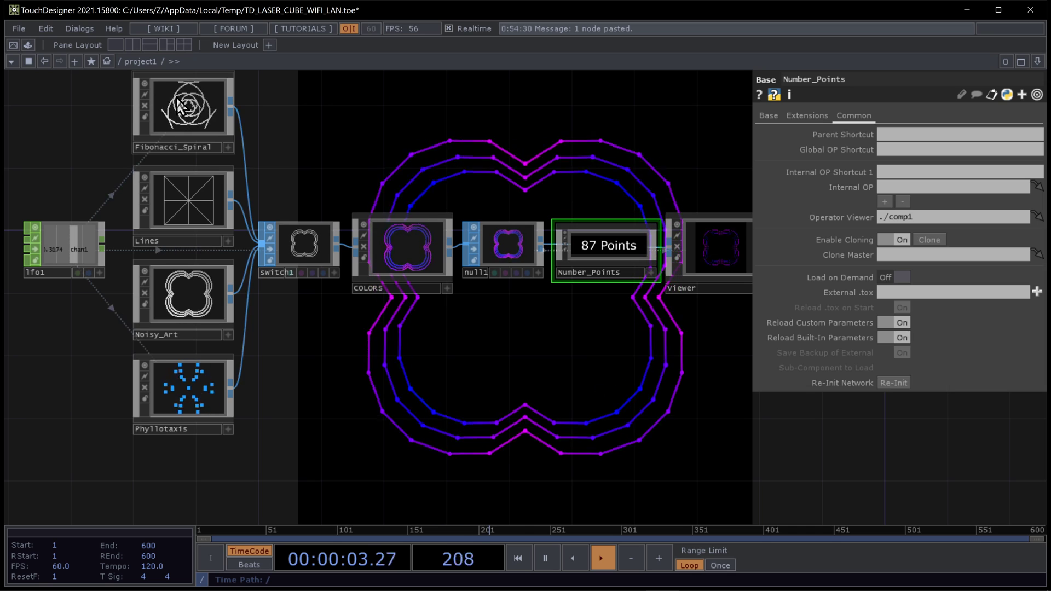
scroll(171, 98, up, 1)
scroll(146, 171, down, 1)
scroll(356, 200, up, 3)
- Enter the COLORS component and home the view on its in1-to-out1 network
click(482, 252)
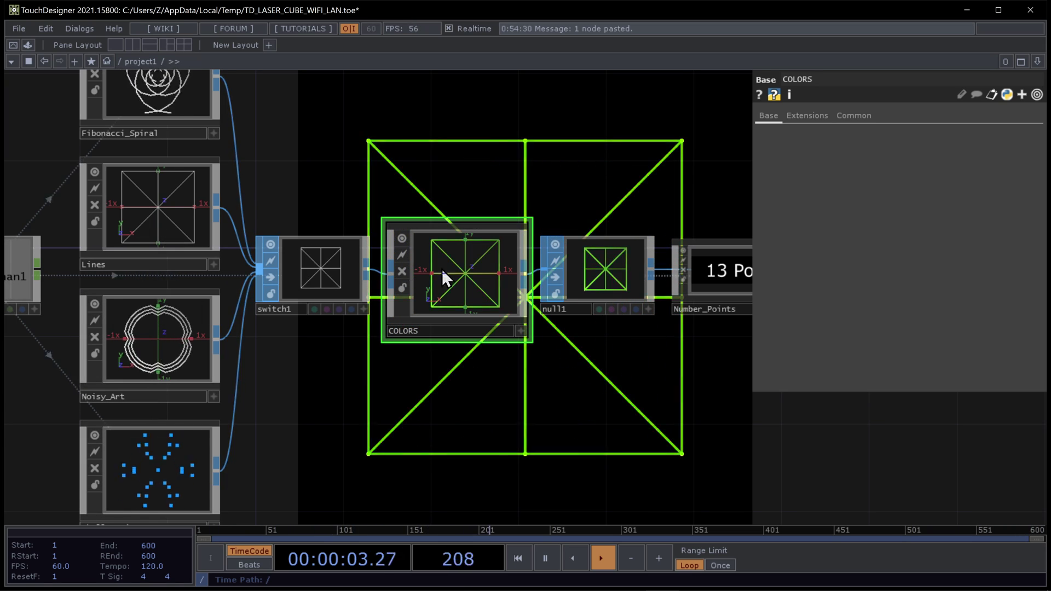
double_click(462, 278)
scroll(318, 323, up, 4)
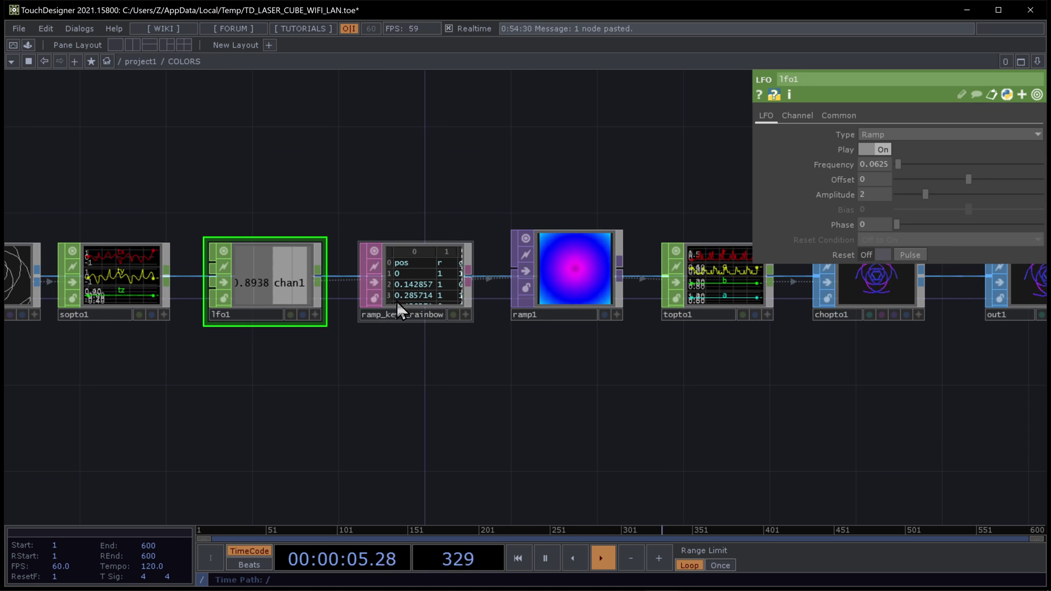
key(h)
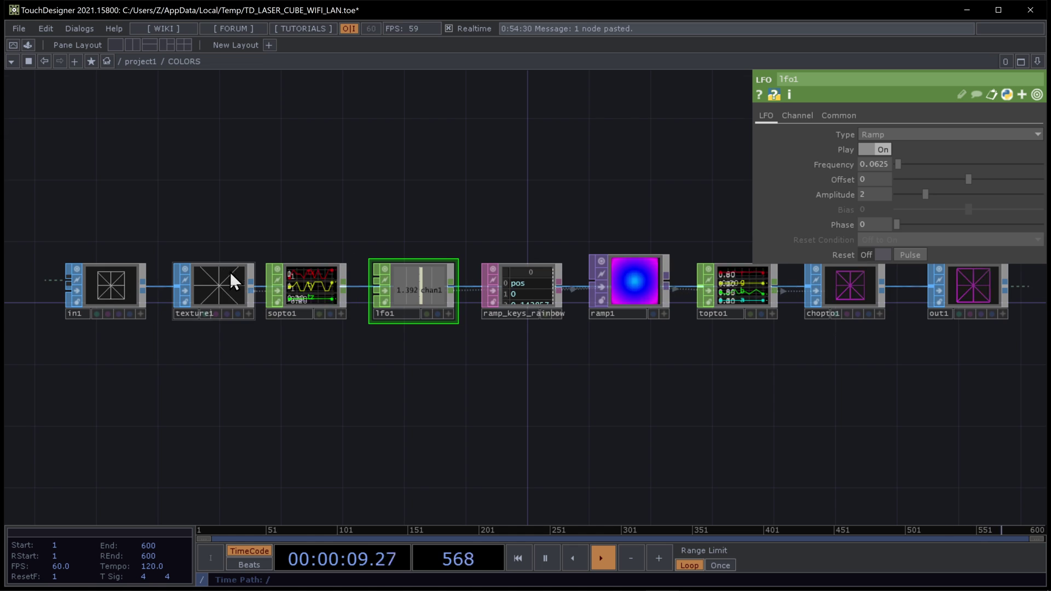
scroll(227, 272, down, 3)
scroll(583, 252, up, 3)
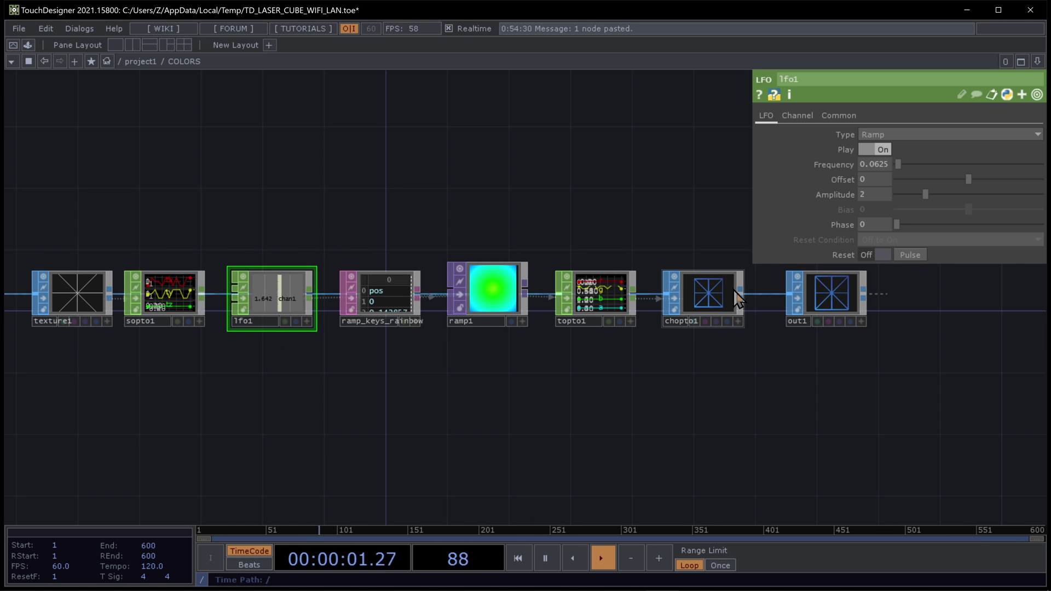
scroll(756, 296, down, 2)
scroll(481, 282, up, 2)
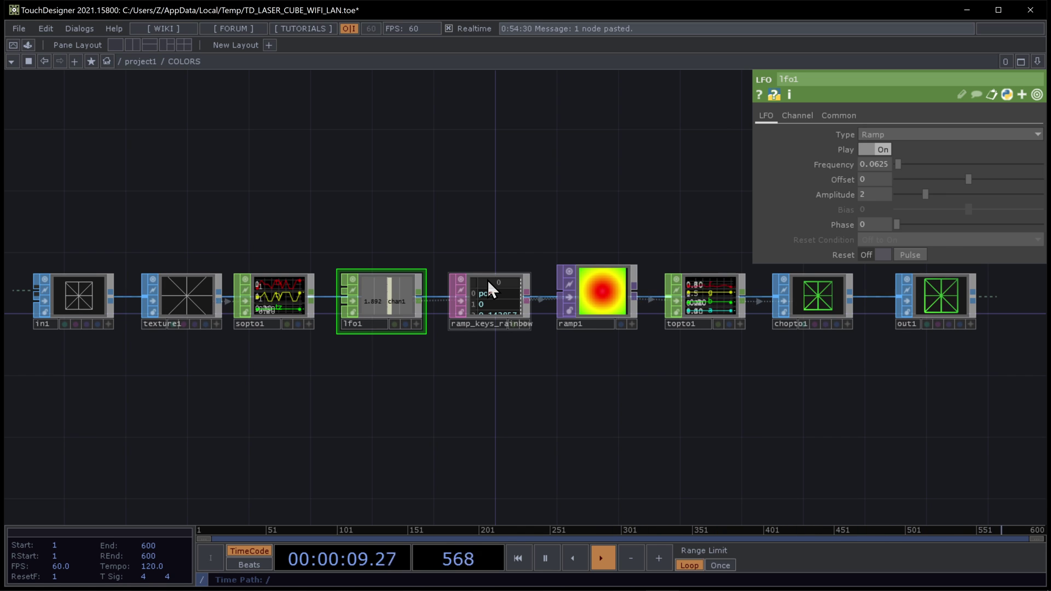
- Zoom out from COLORS to project1 and select Fibonacci_Spiral
scroll(527, 264, down, 5)
scroll(527, 265, down, 4)
scroll(557, 247, down, 5)
scroll(318, 211, up, 3)
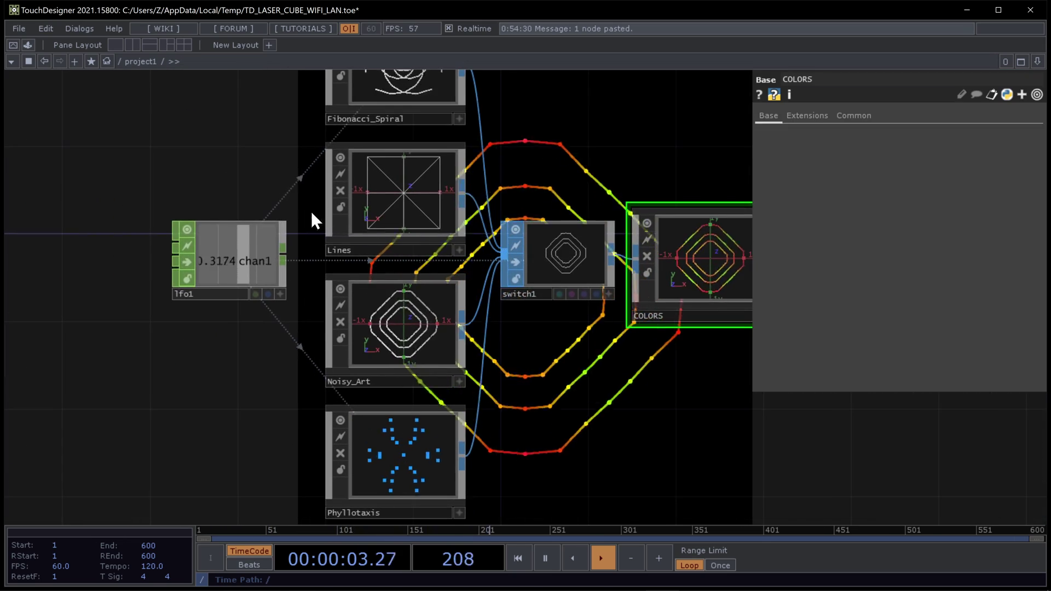
scroll(358, 312, down, 2)
scroll(470, 233, up, 3)
click(375, 96)
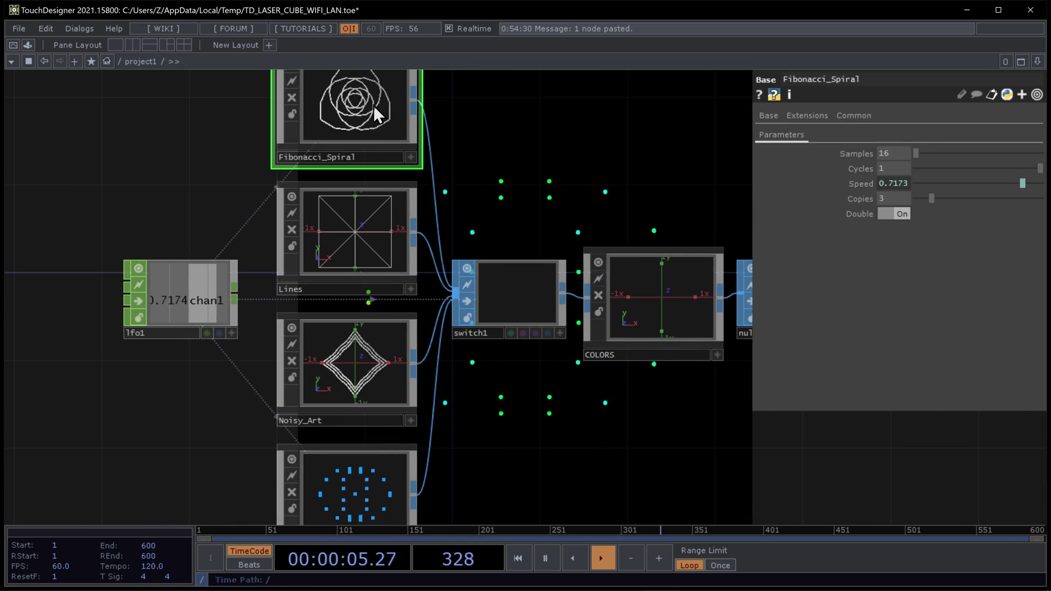
scroll(178, 200, down, 2)
drag(177, 201, 159, 199)
scroll(159, 200, down, 2)
scroll(347, 250, up, 4)
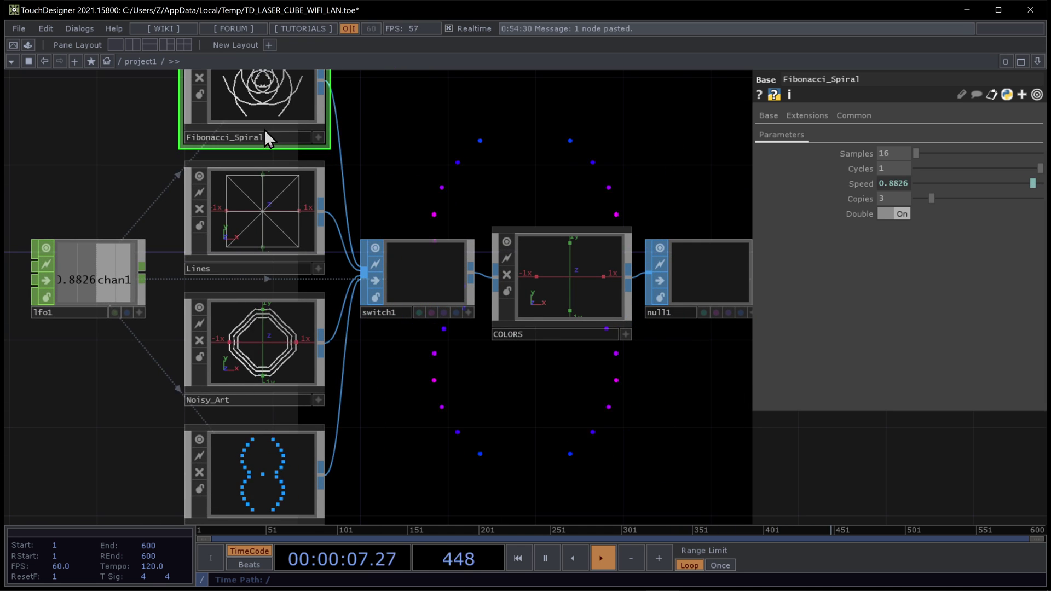
scroll(266, 147, down, 4)
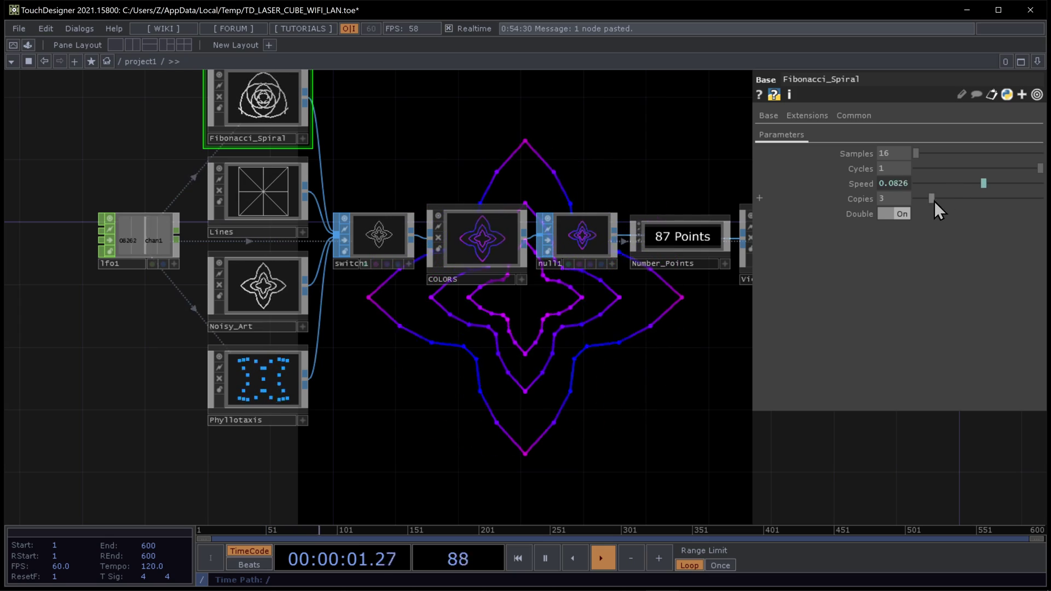
- Try several Fibonacci_Spiral Copies values, settling on 3, and fine-tune its Cycles
mouse_move(931, 200)
mouse_down()
mouse_move(907, 197)
mouse_move(933, 199)
mouse_up()
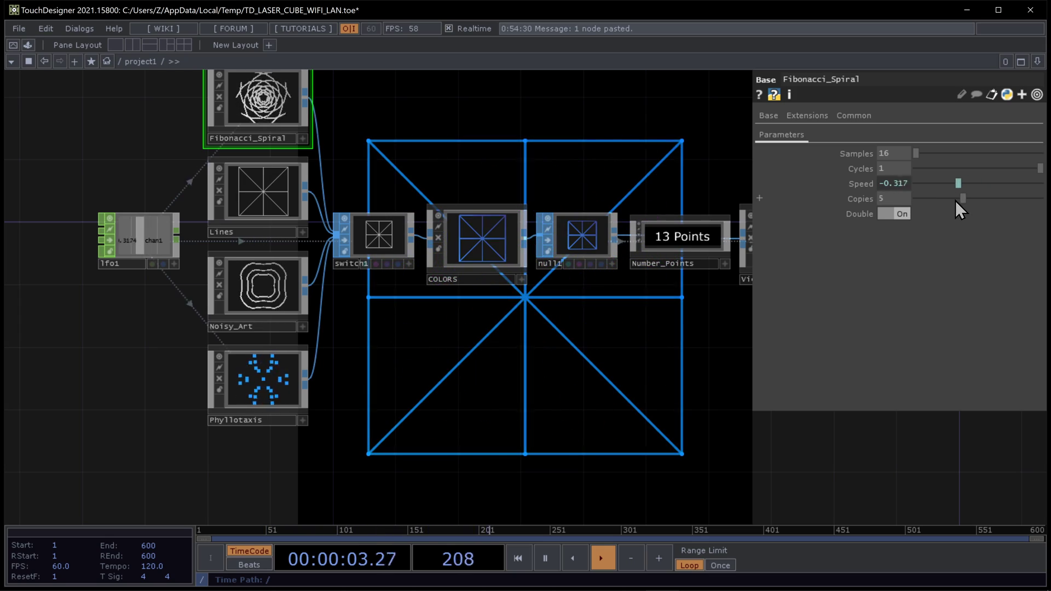
drag(964, 200, 941, 198)
scroll(344, 179, down, 2)
scroll(276, 91, up, 2)
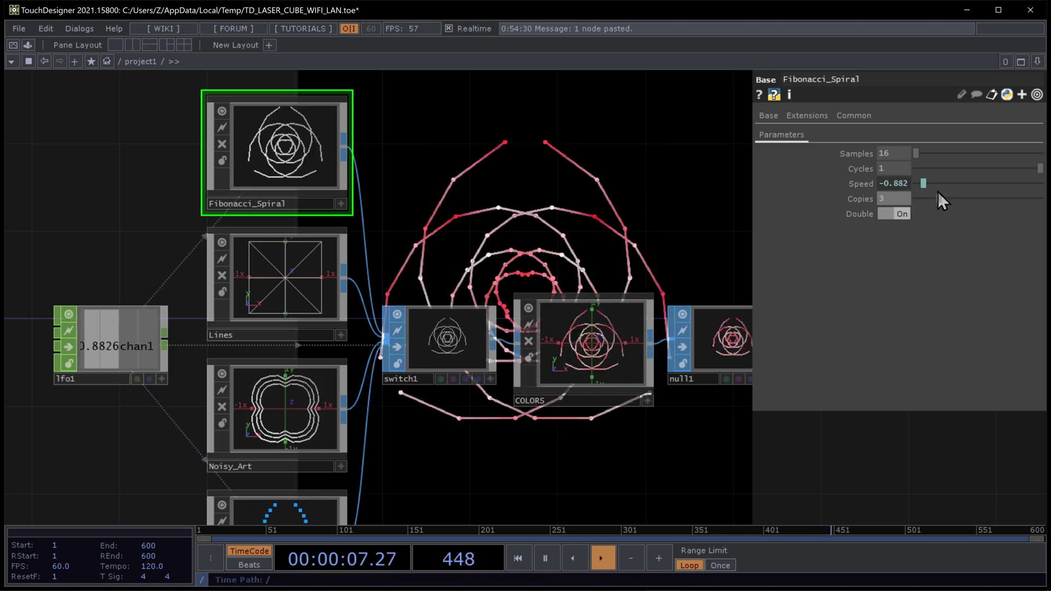
mouse_move(944, 192)
mouse_down()
mouse_move(987, 192)
mouse_move(930, 187)
mouse_up()
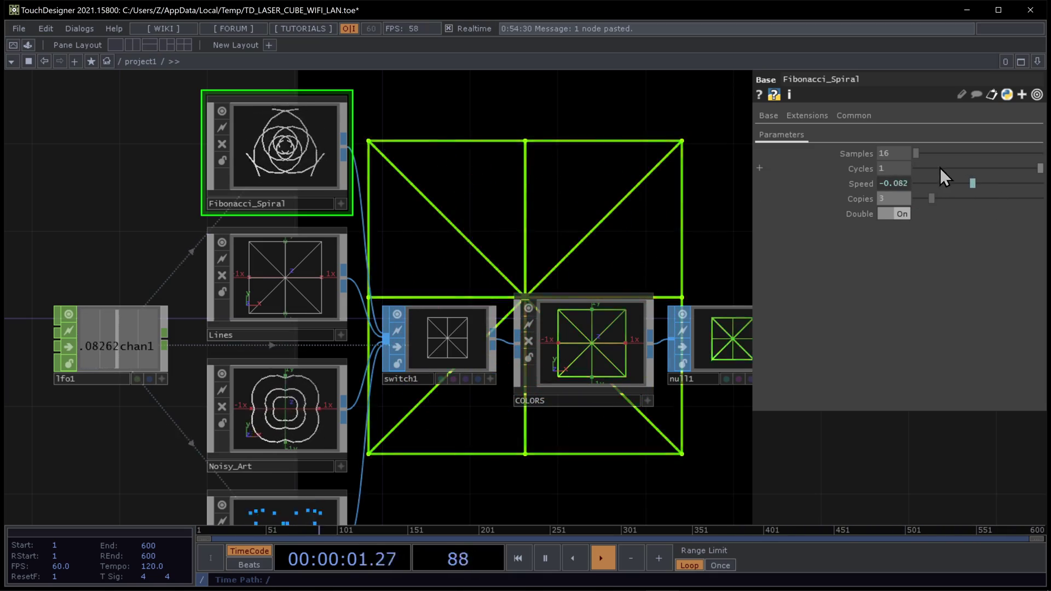
mouse_move(891, 165)
middle_down()
mouse_move(891, 154)
mouse_move(913, 154)
mouse_move(878, 164)
mouse_move(939, 151)
mouse_move(873, 153)
mouse_move(927, 153)
mouse_move(896, 154)
middle_up()
- Select the Lines pattern generator
scroll(351, 194, down, 2)
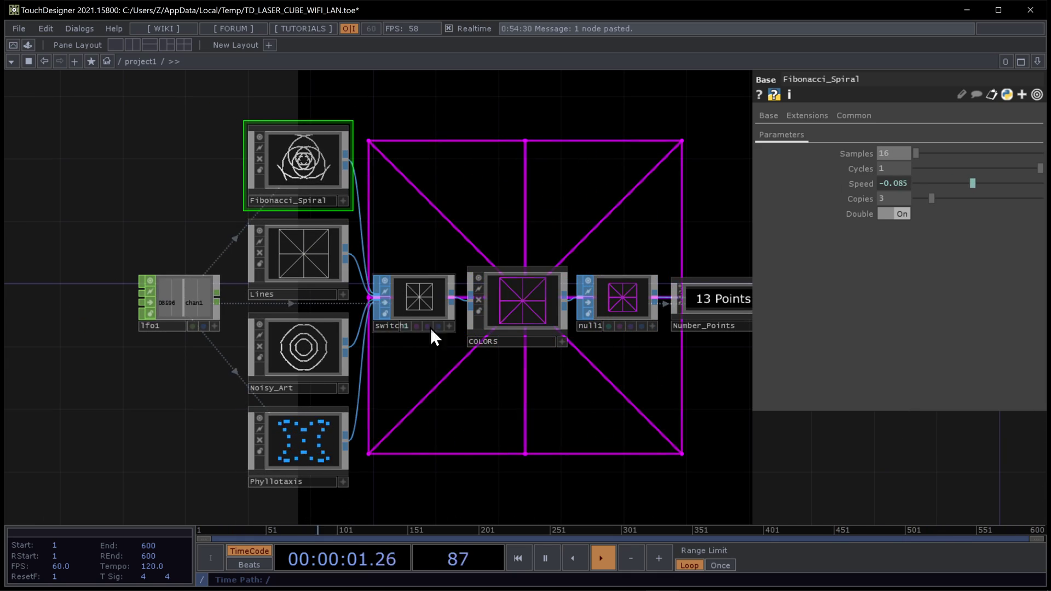
scroll(551, 353, up, 2)
scroll(165, 212, down, 2)
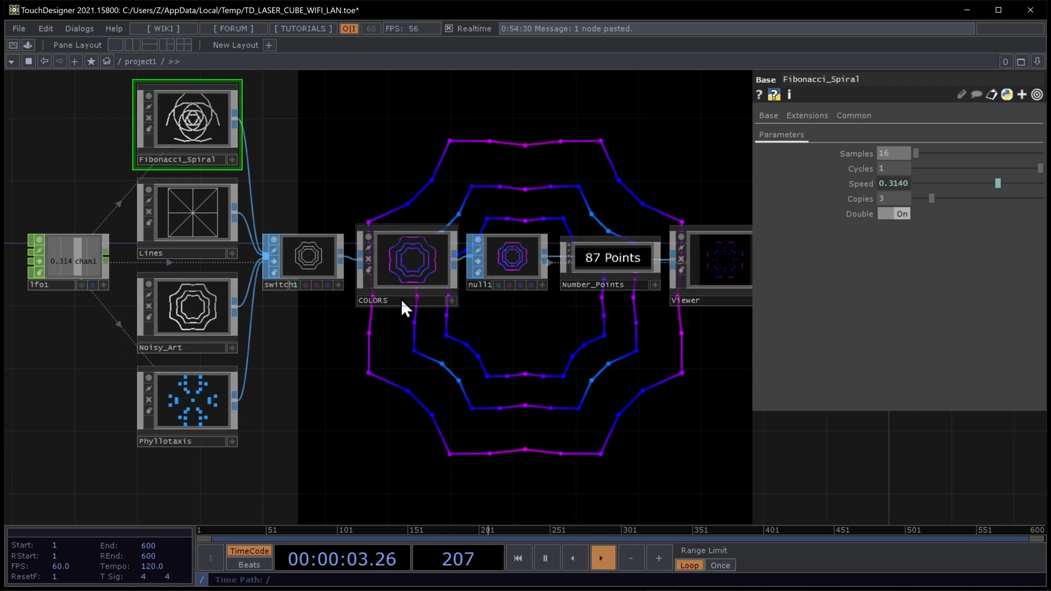
click(209, 229)
scroll(205, 222, up, 2)
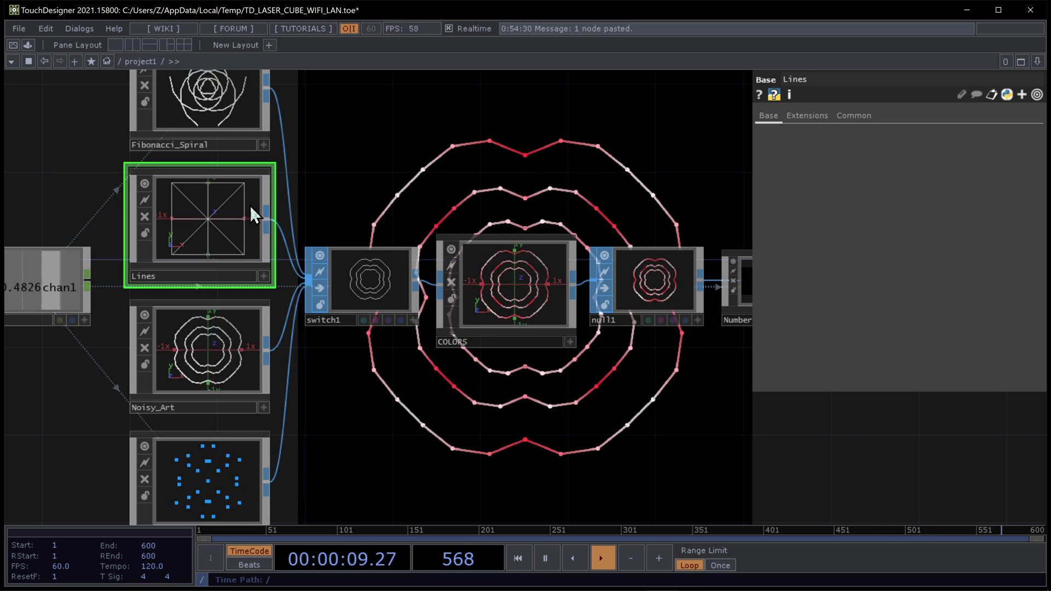
click(382, 280)
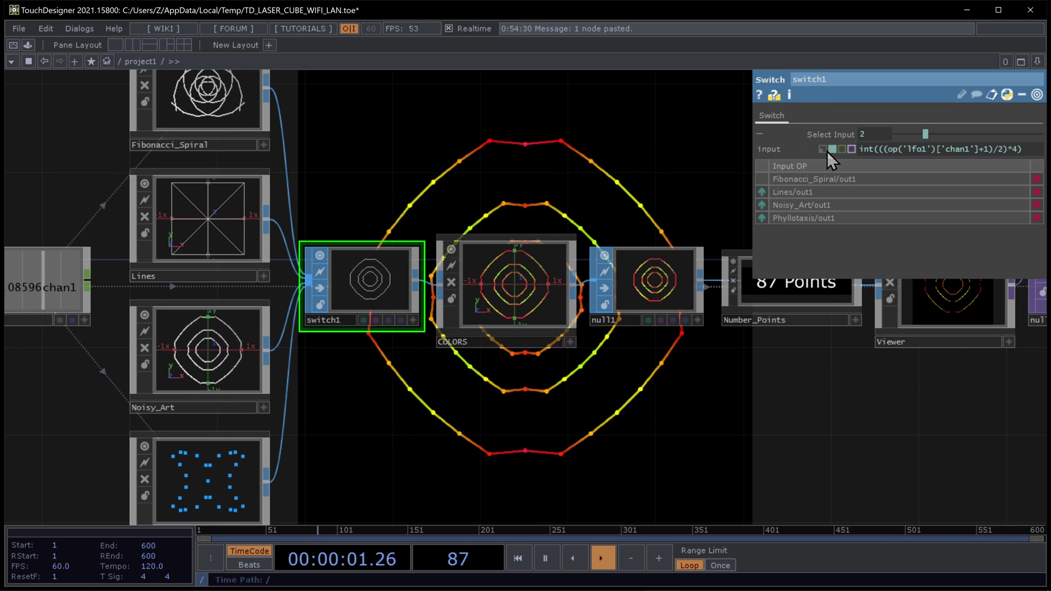
click(824, 150)
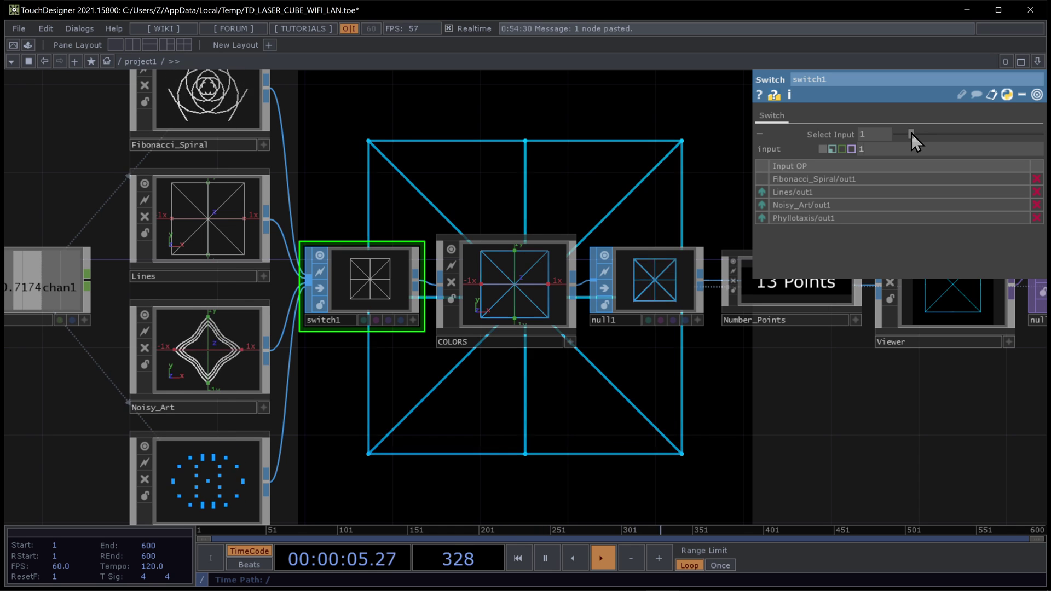
drag(911, 132, 913, 132)
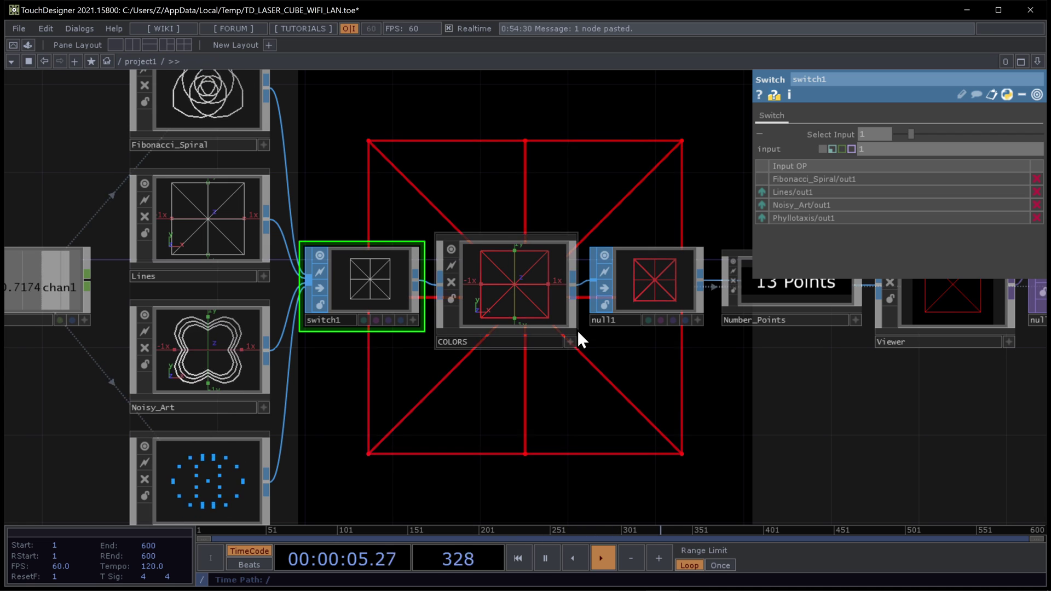
scroll(377, 301, up, 5)
scroll(675, 258, up, 2)
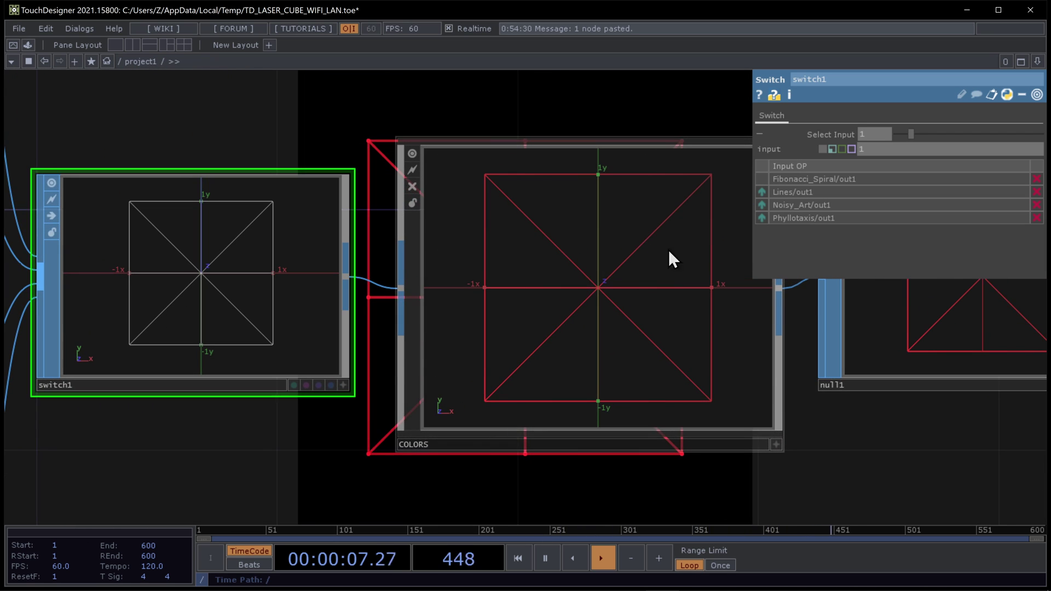
scroll(647, 297, down, 5)
scroll(601, 359, up, 3)
click(392, 334)
click(495, 259)
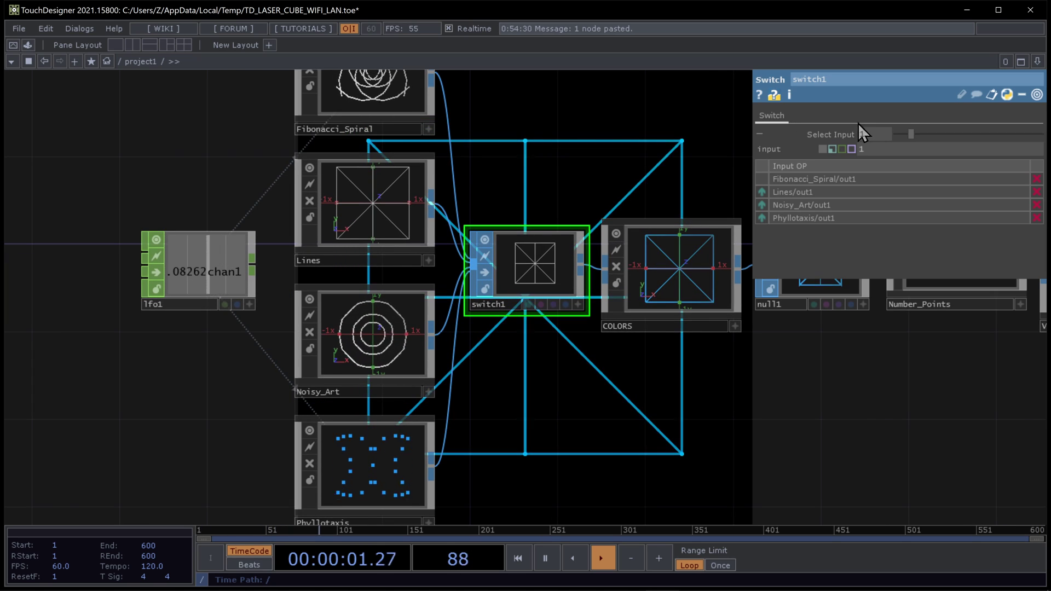
click(933, 134)
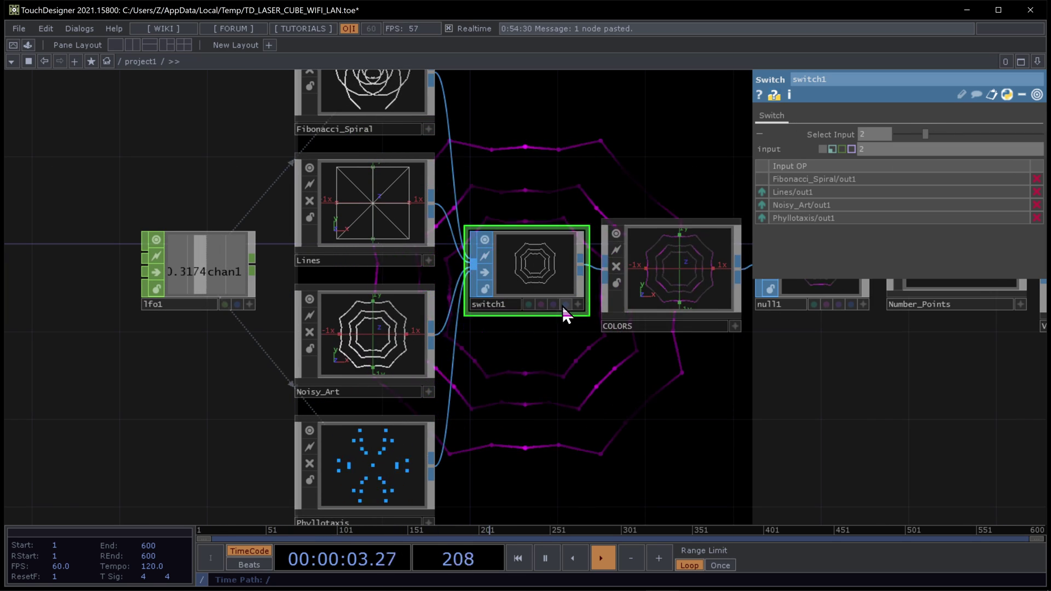
scroll(558, 301, up, 2)
scroll(684, 205, up, 1)
scroll(605, 204, down, 4)
scroll(589, 378, up, 3)
scroll(530, 445, up, 2)
scroll(602, 438, down, 2)
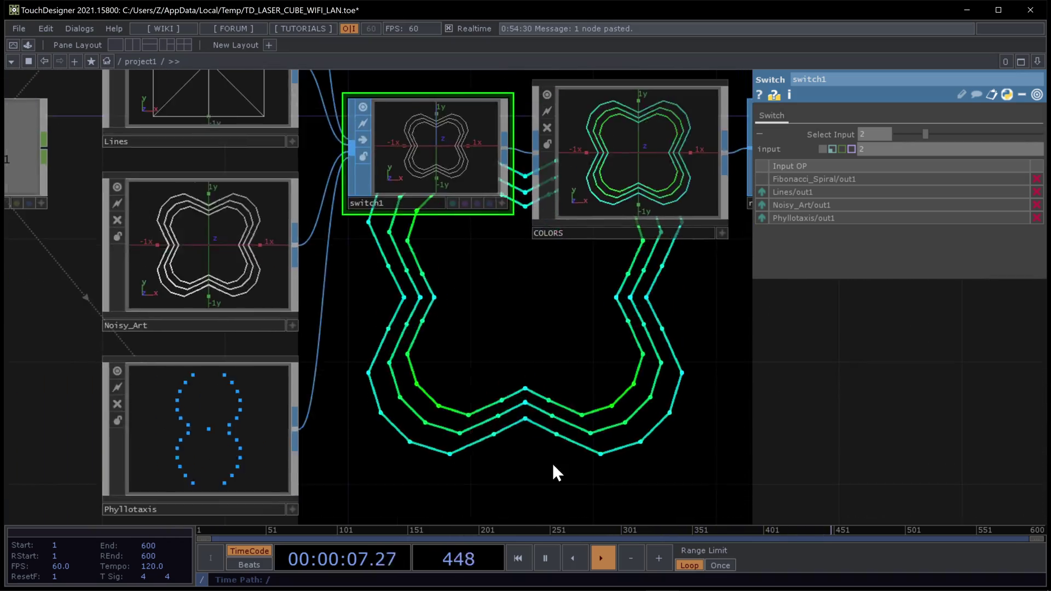
scroll(569, 449, up, 2)
scroll(558, 455, down, 2)
scroll(544, 472, up, 2)
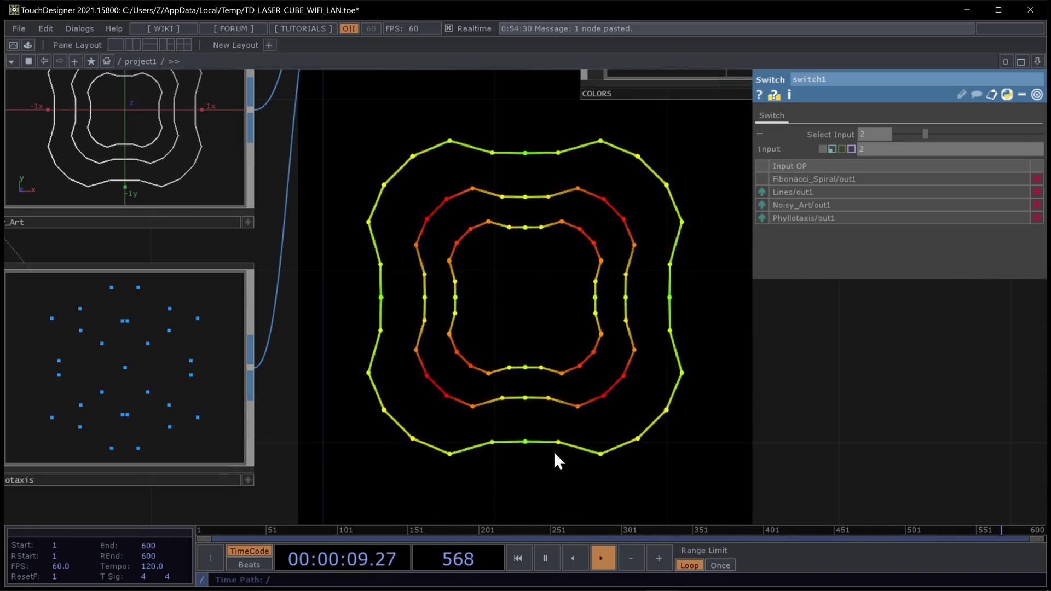
- Set switch1's Select Input to 3 so the Phyllotaxis pattern passes through
scroll(219, 383, down, 1)
click(192, 379)
scroll(328, 378, down, 1)
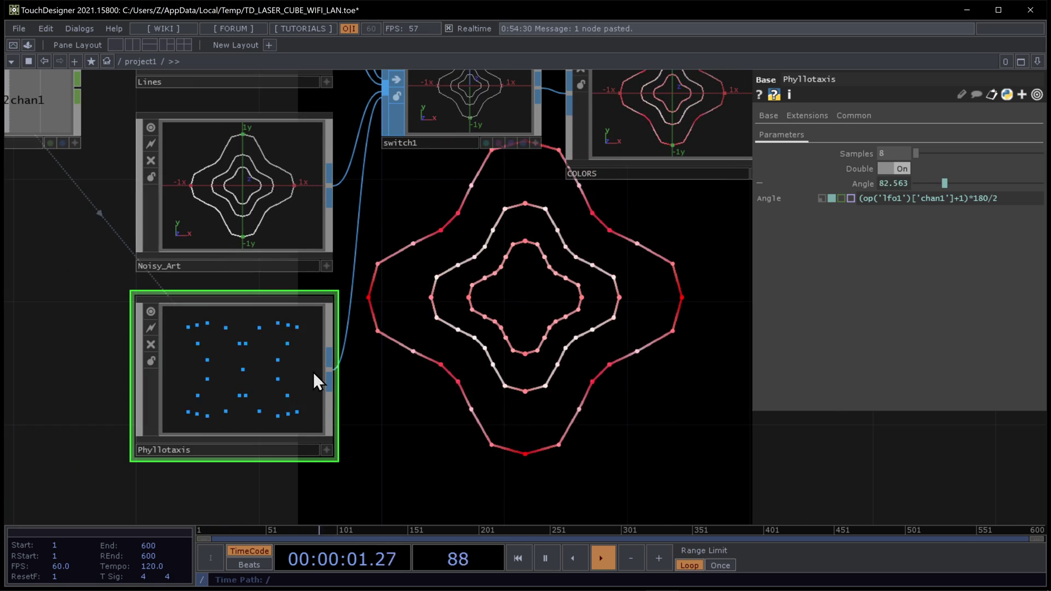
click(484, 87)
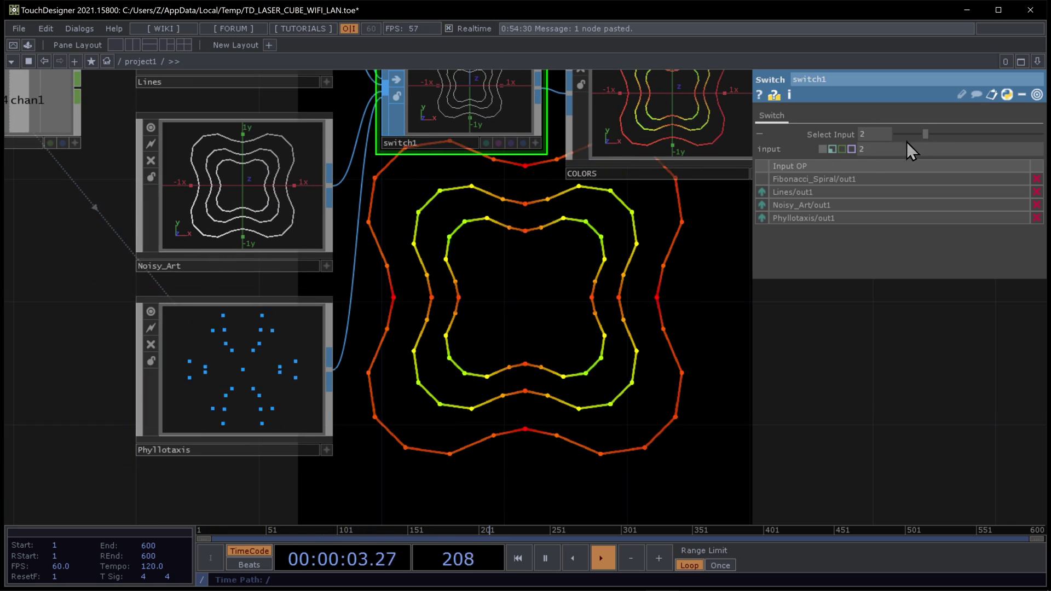
drag(909, 137, 943, 130)
scroll(294, 383, down, 1)
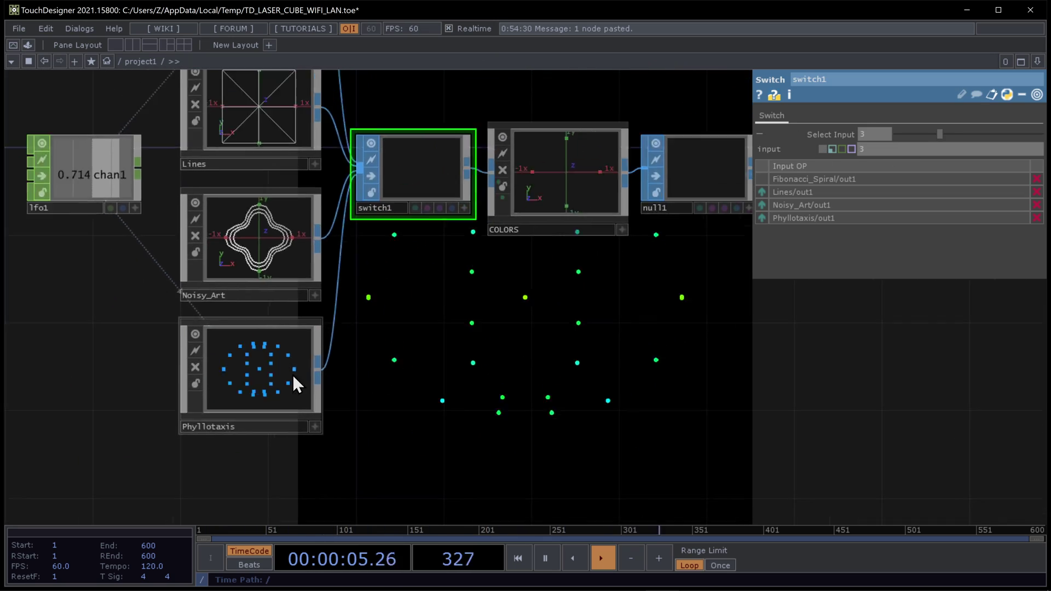
scroll(533, 369, up, 1)
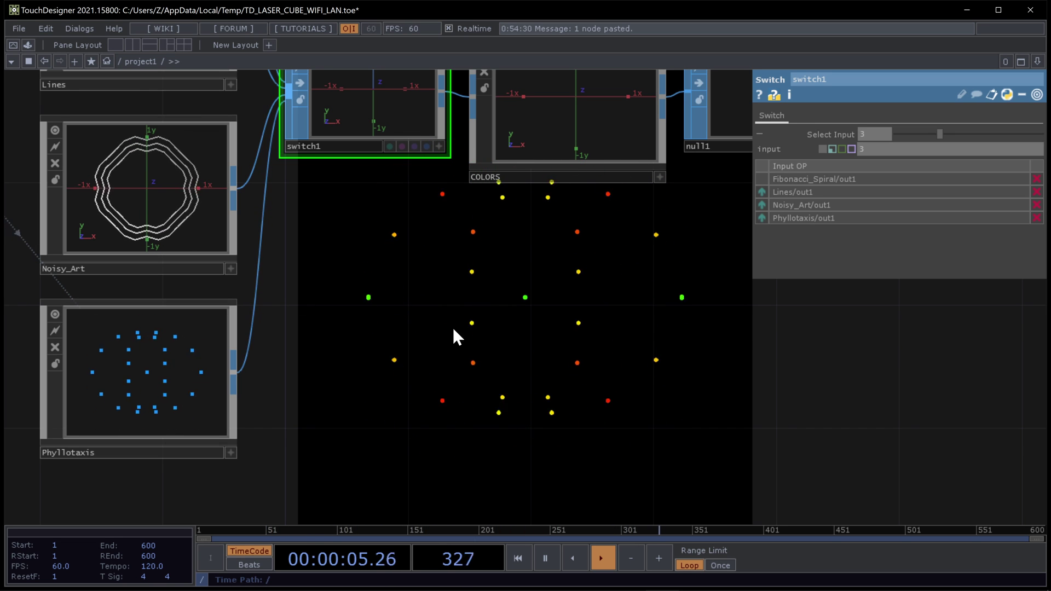
scroll(596, 332, down, 2)
drag(590, 332, 630, 329)
scroll(462, 361, up, 2)
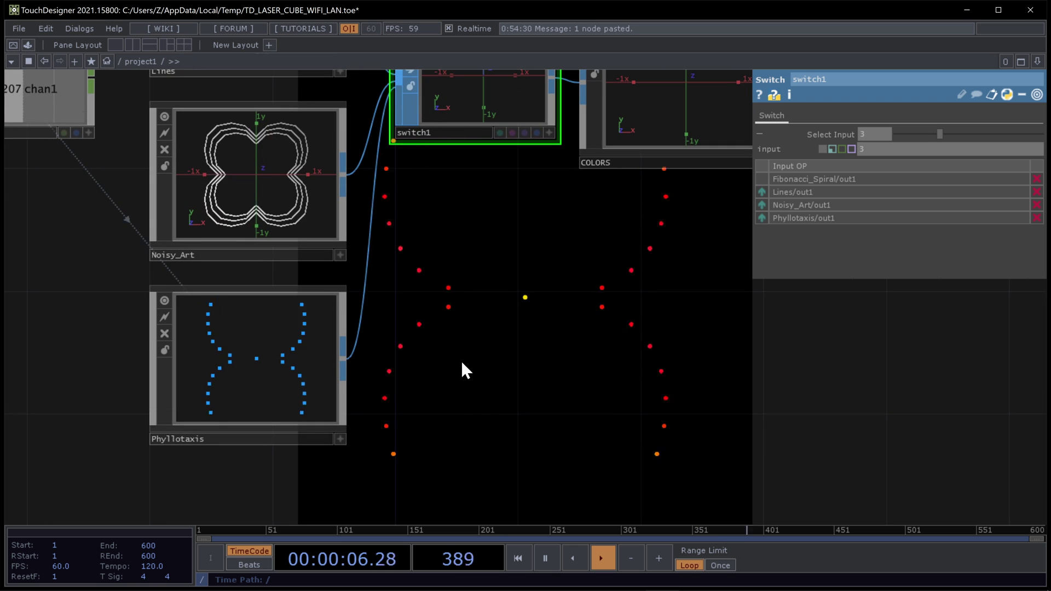
- Inspect Phyllotaxis's parameters and inner network with I, then return to project1 with U
click(273, 372)
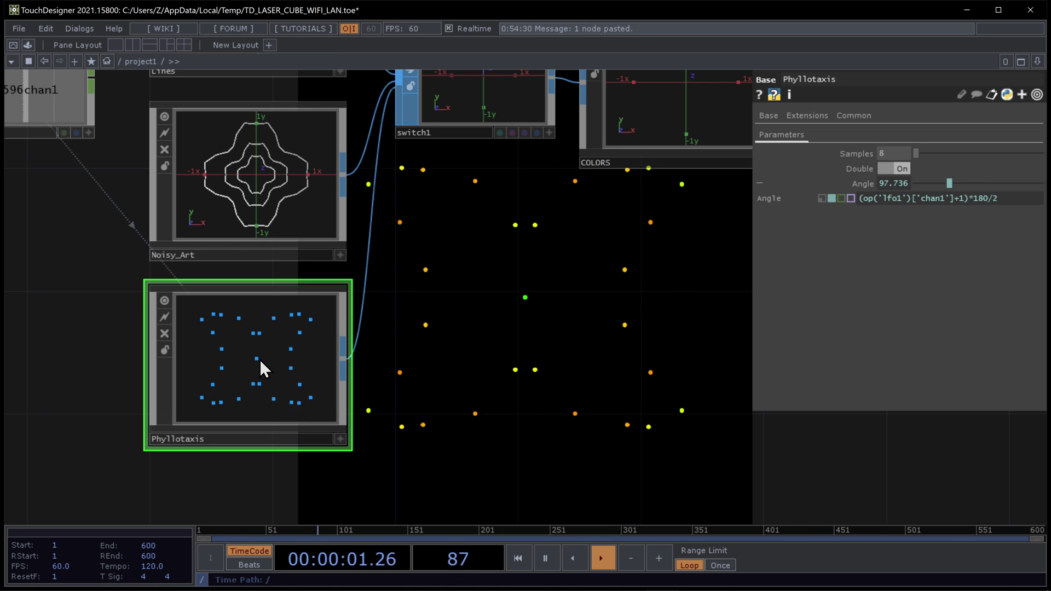
key(i)
key(u)
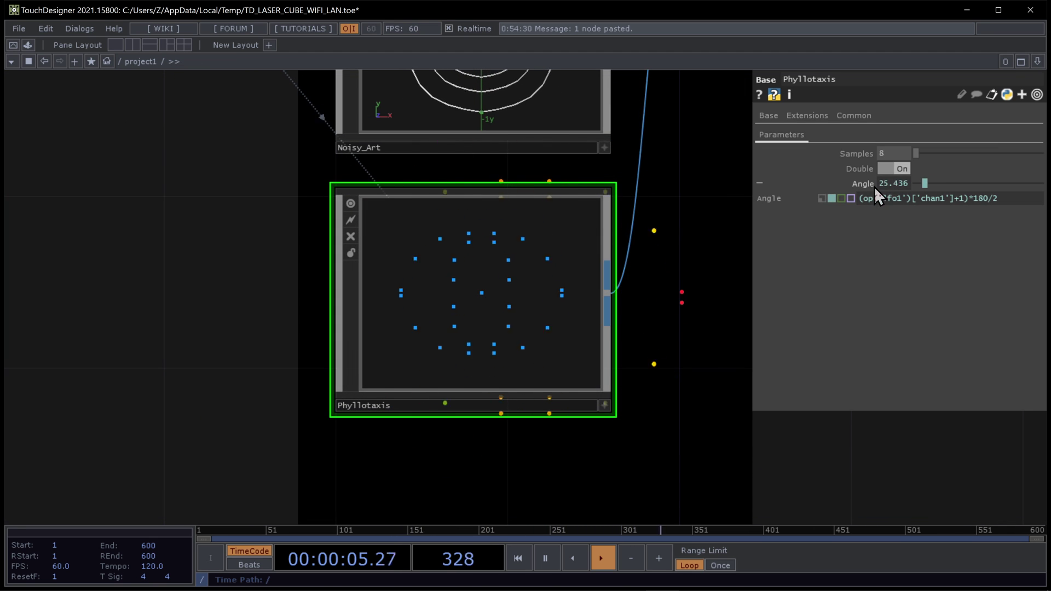
scroll(509, 296, down, 2)
scroll(680, 276, down, 1)
drag(736, 260, 911, 212)
scroll(897, 192, up, 1)
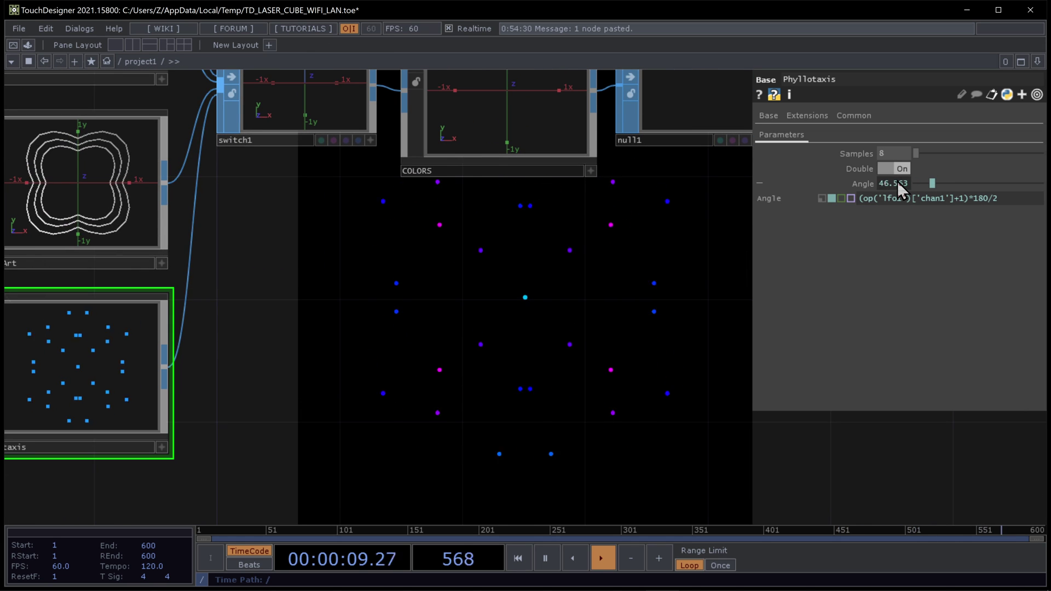
scroll(370, 355, down, 2)
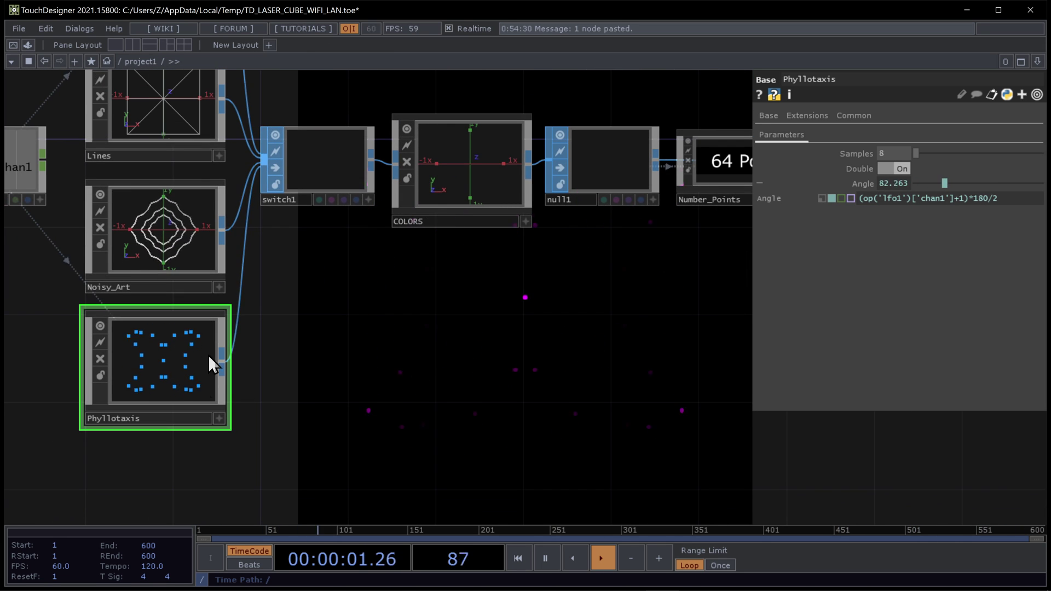
scroll(166, 376, up, 2)
scroll(182, 359, down, 2)
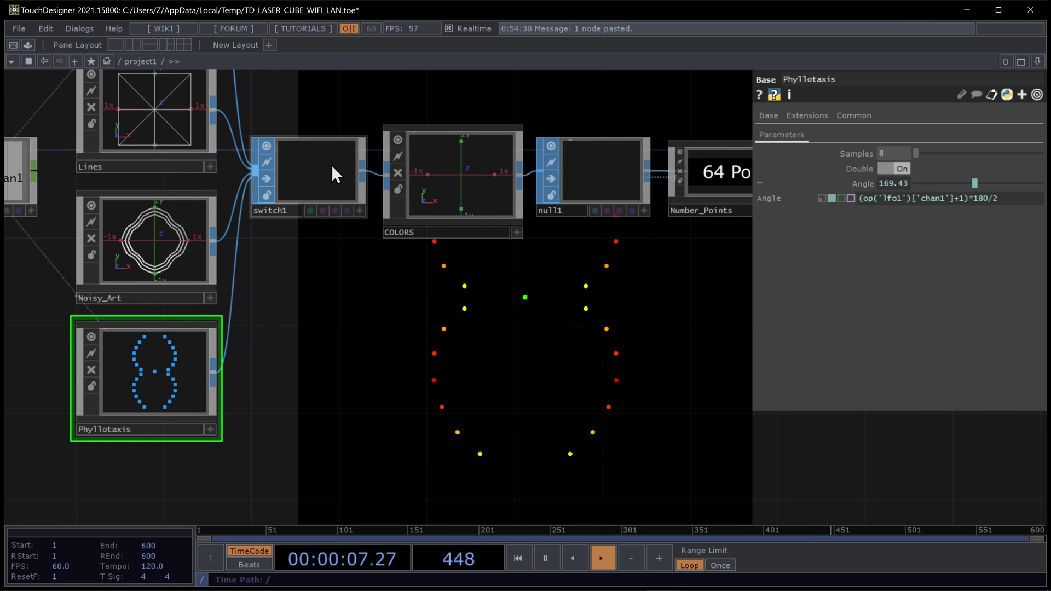
click(415, 170)
- Switch switch1's Select Input back to the lfo1 expression cycling all four patterns
click(322, 159)
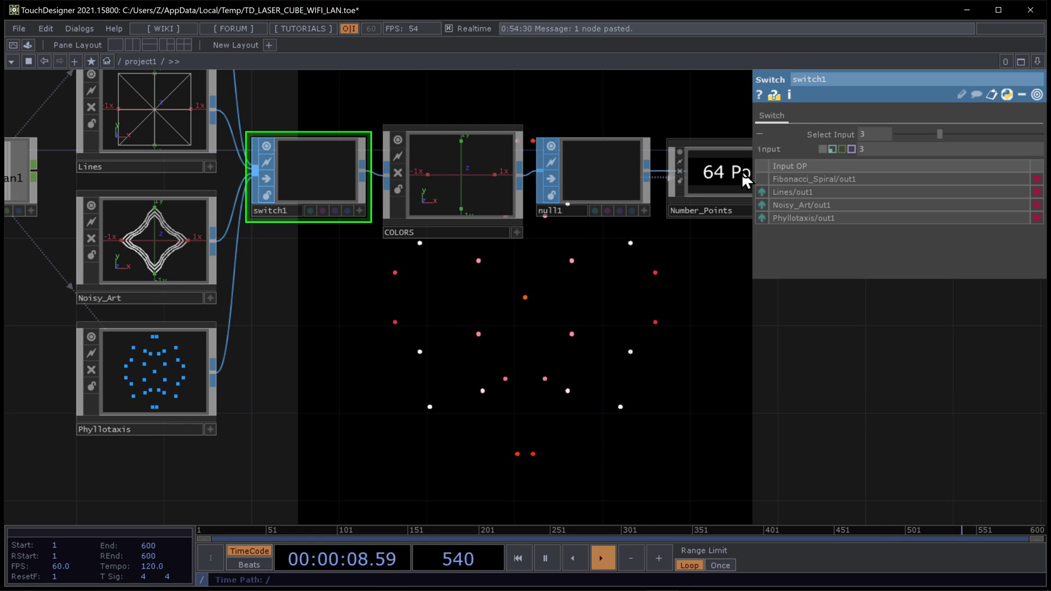
click(831, 149)
scroll(377, 377, down, 4)
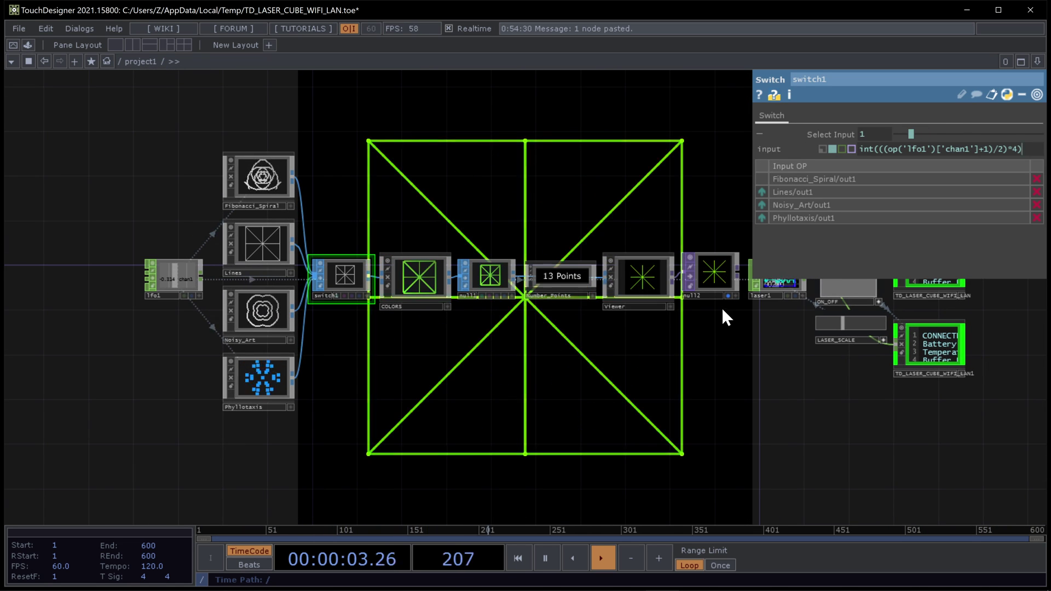
scroll(855, 293, up, 2)
scroll(855, 293, up, 2)
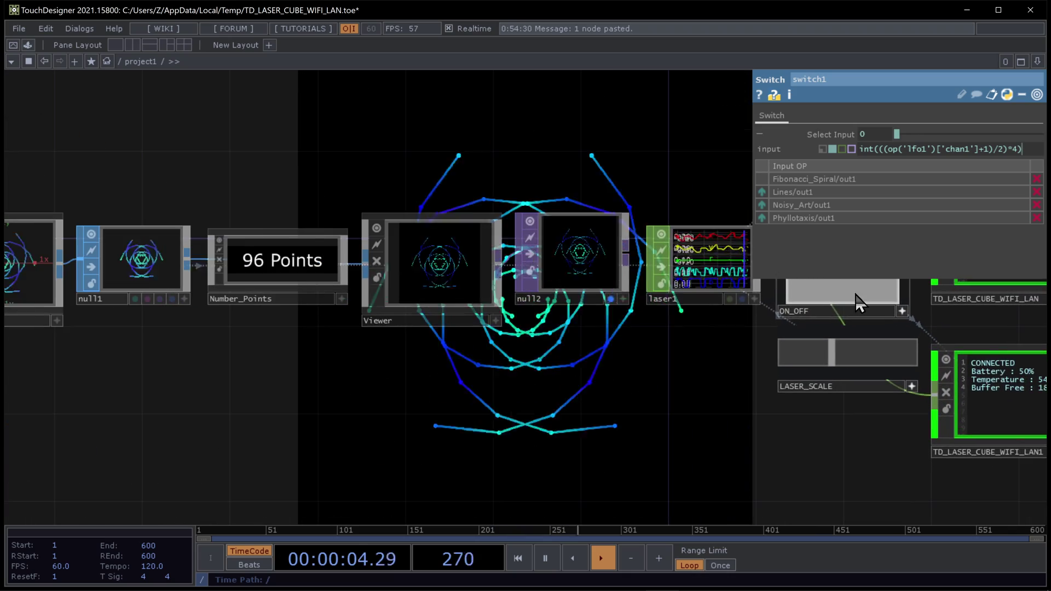
- Move both LaserCube COMPs higher in the network and raise LASER_SCALE
click(579, 251)
scroll(349, 294, down, 4)
scroll(709, 291, up, 4)
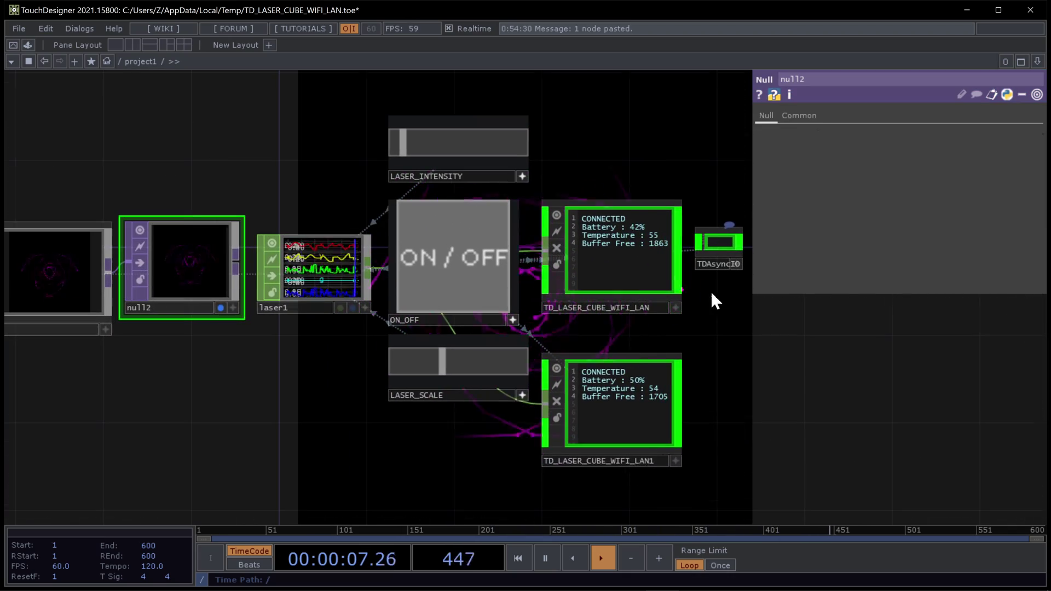
drag(627, 391, 624, 347)
drag(616, 235, 613, 190)
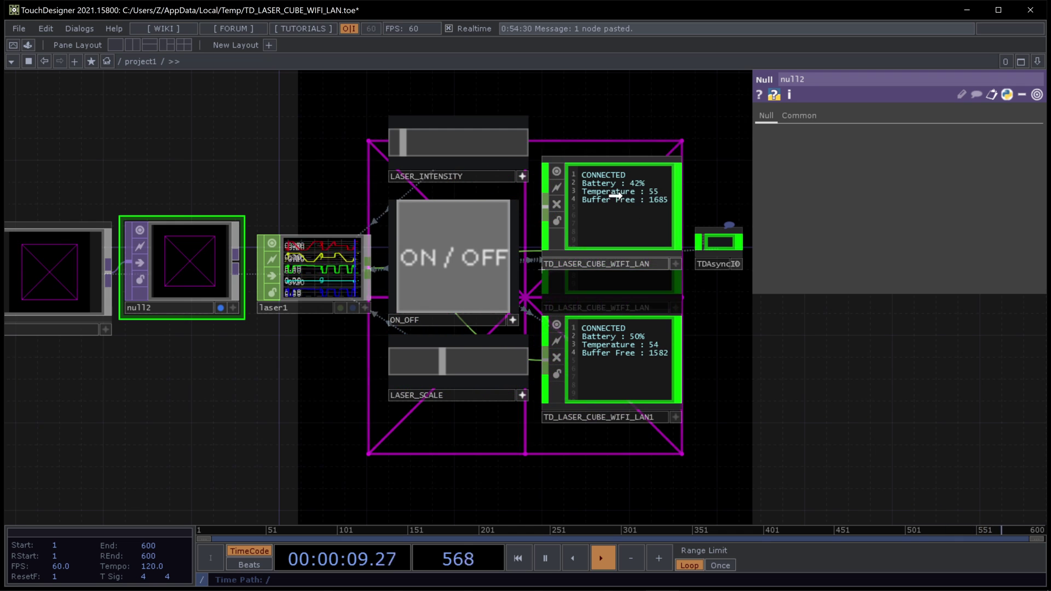
drag(603, 352, 600, 325)
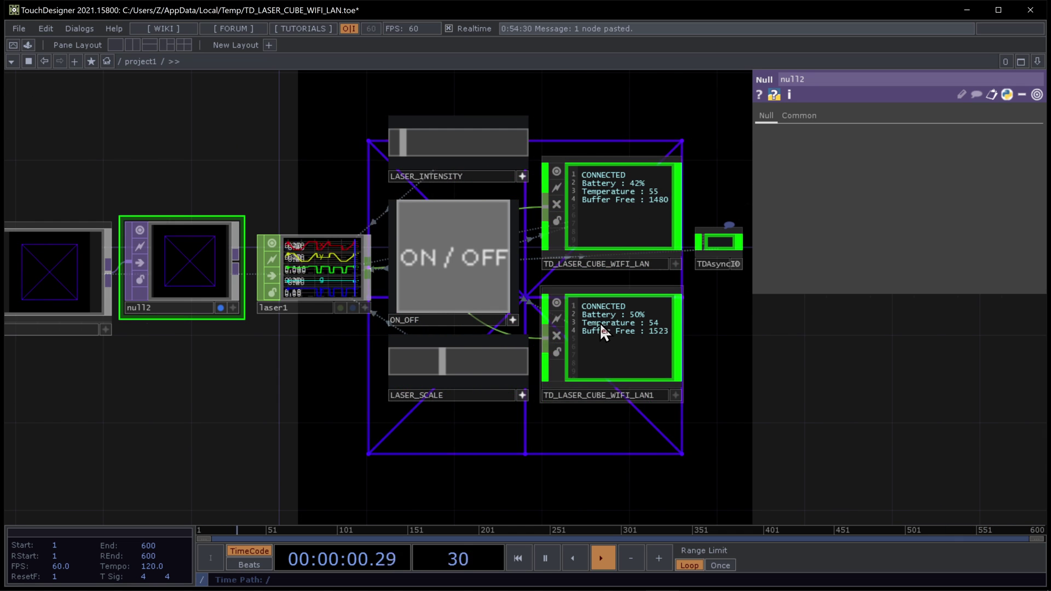
click(454, 362)
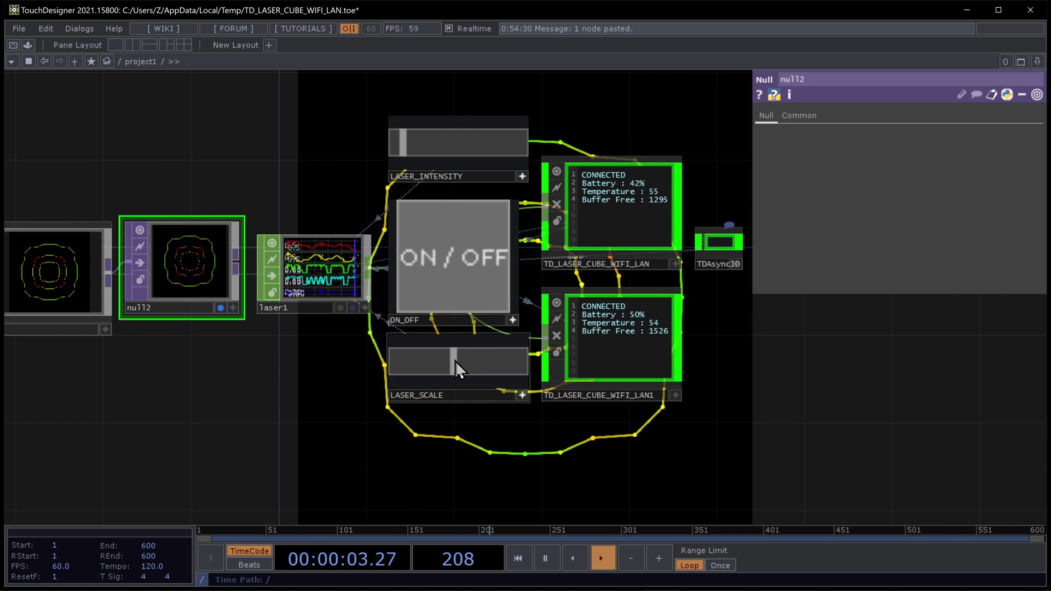
click(303, 251)
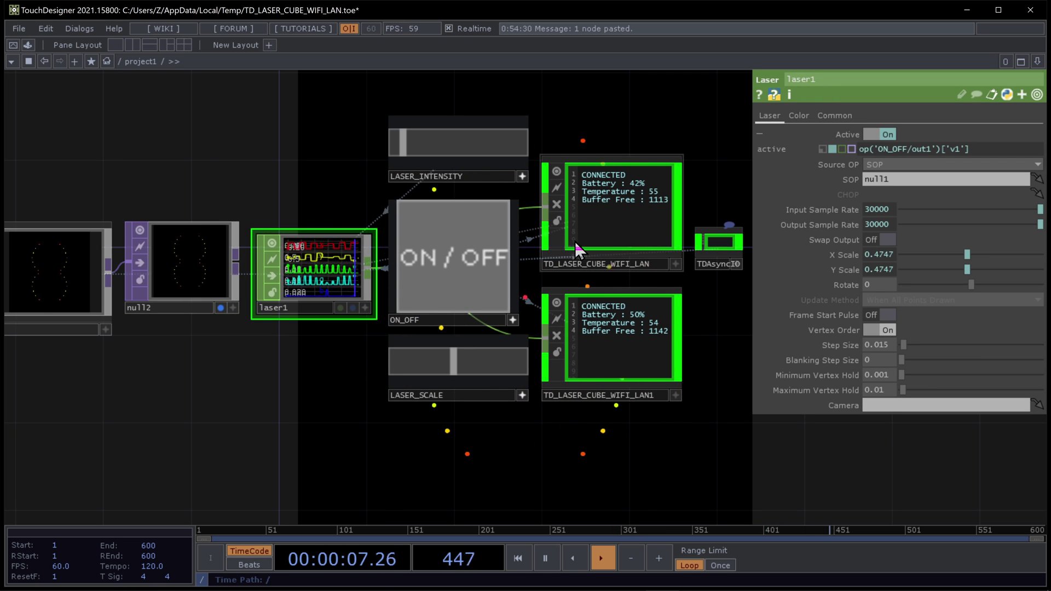
scroll(547, 267, down, 1)
scroll(201, 268, up, 1)
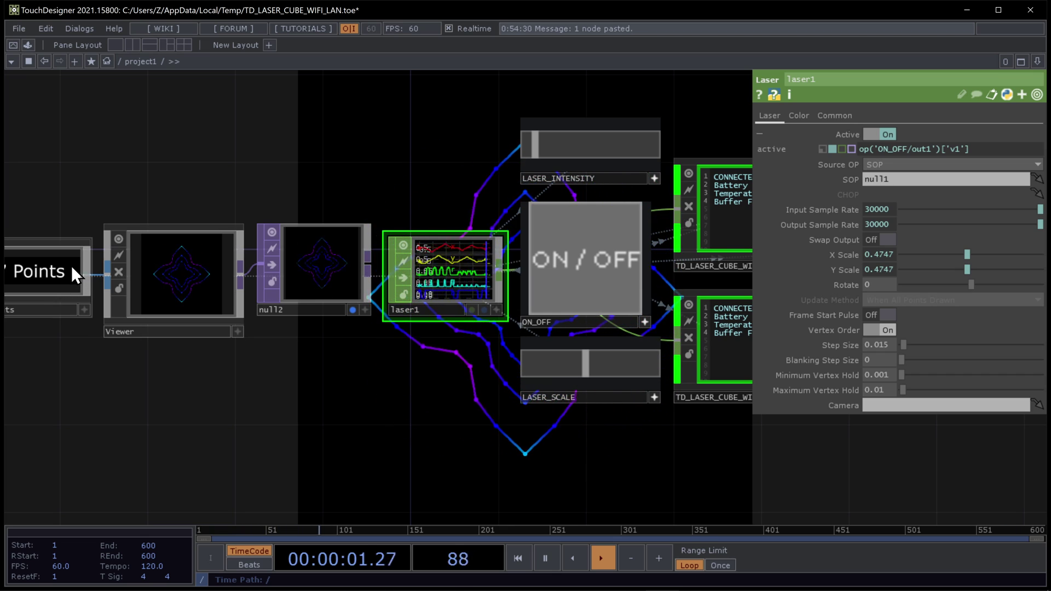
scroll(71, 265, down, 2)
scroll(475, 222, up, 3)
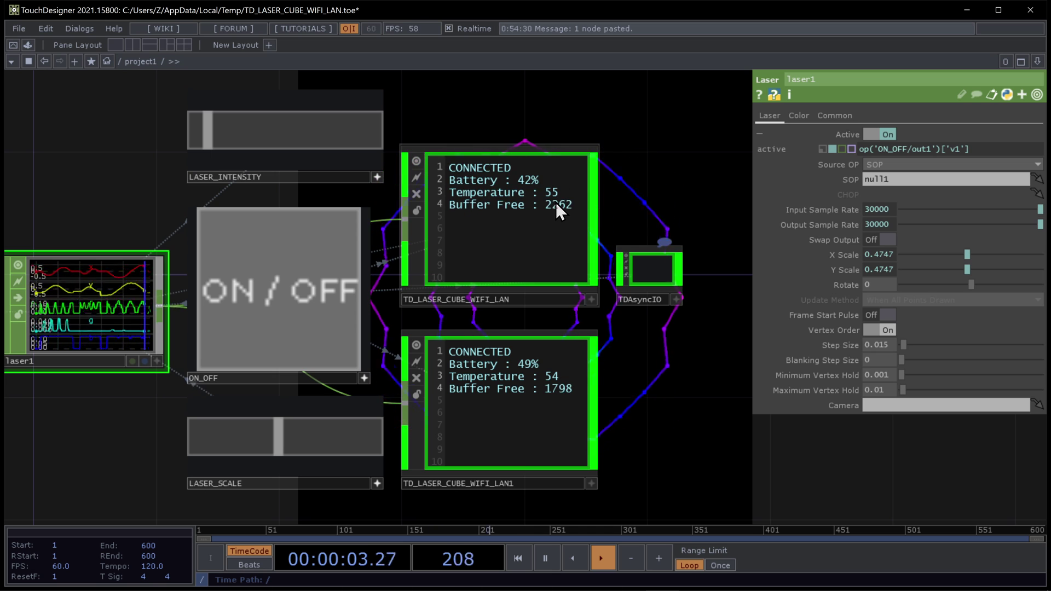
scroll(436, 222, down, 3)
scroll(439, 220, up, 3)
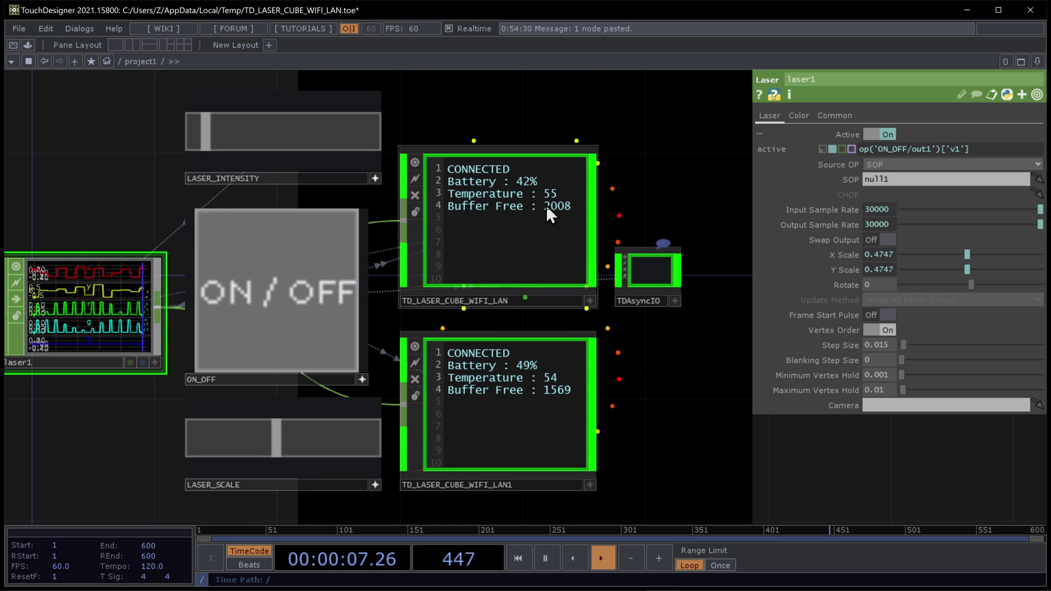
scroll(657, 260, down, 5)
scroll(668, 261, down, 6)
scroll(506, 234, up, 3)
- Turn laser1's Active off and back on with the ON_OFF button
scroll(509, 334, up, 2)
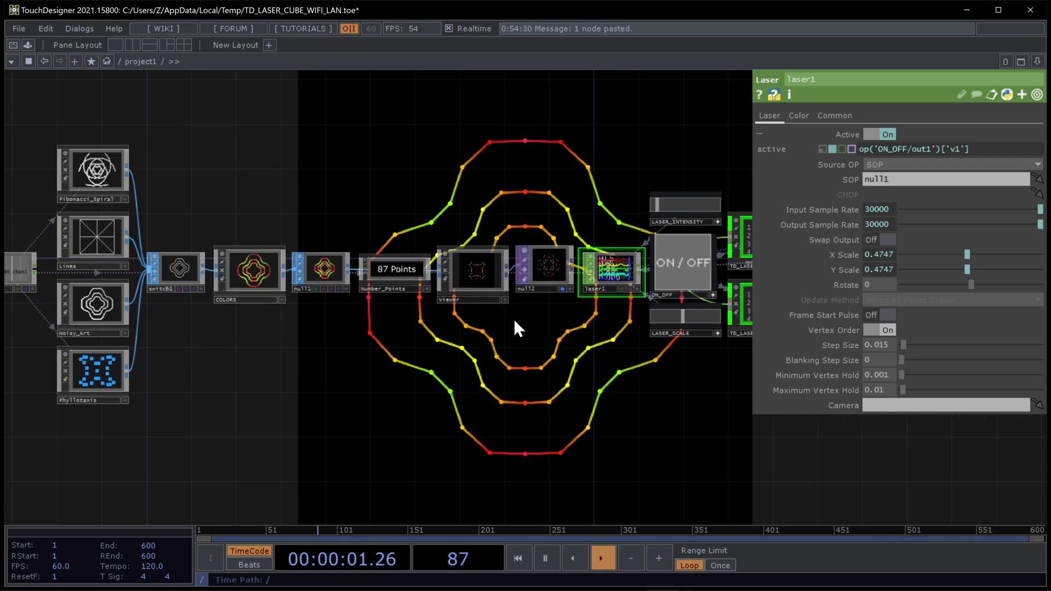
click(683, 255)
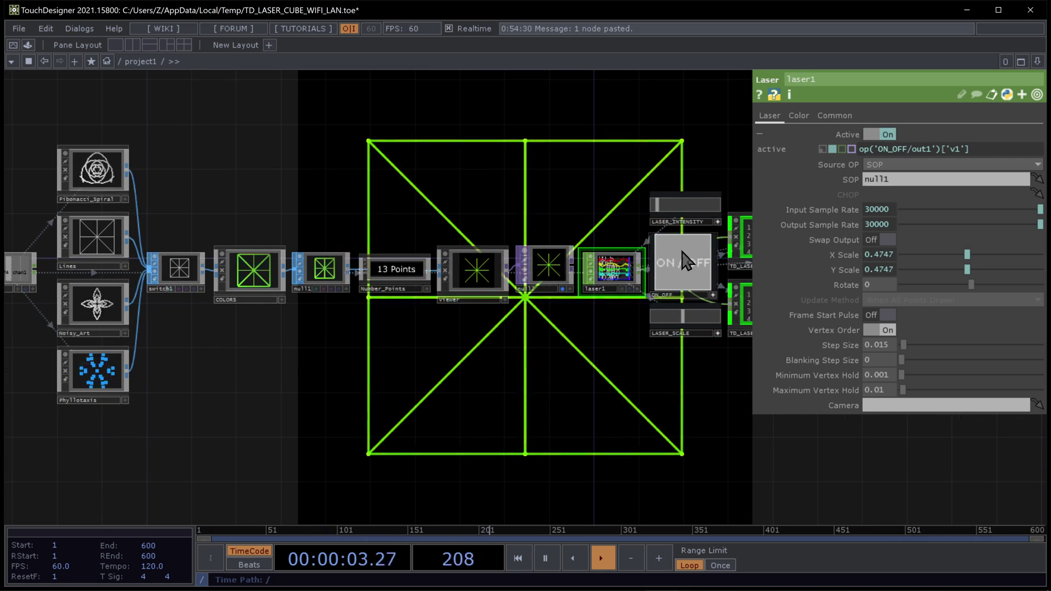
click(681, 251)
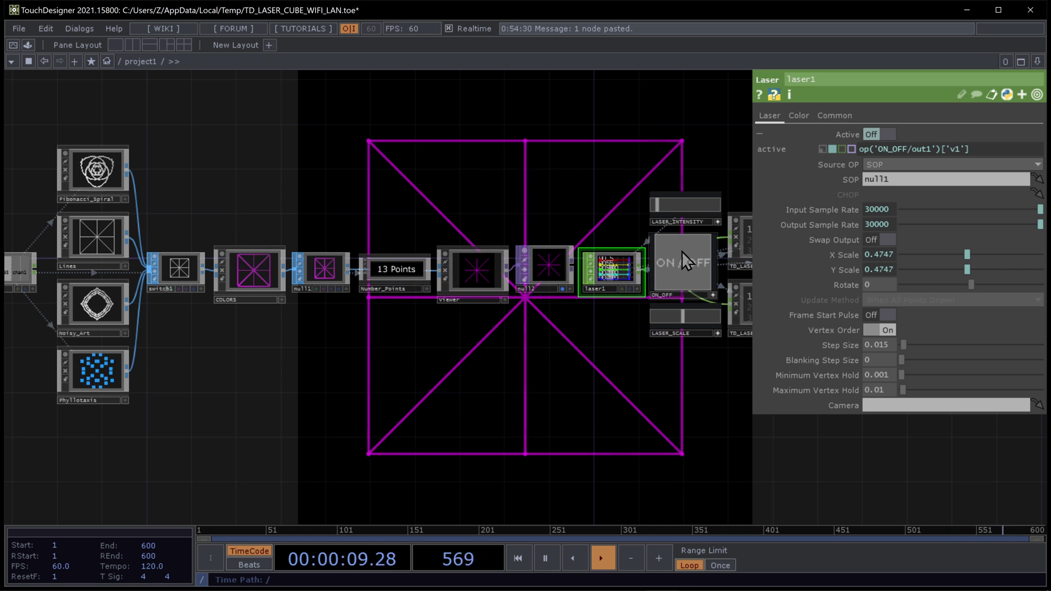
click(682, 251)
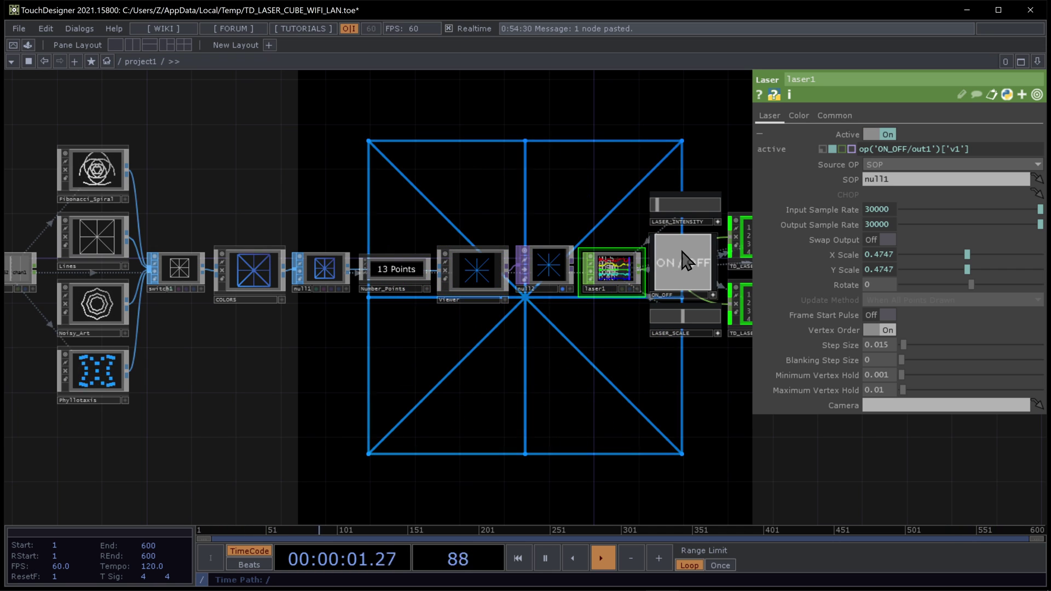